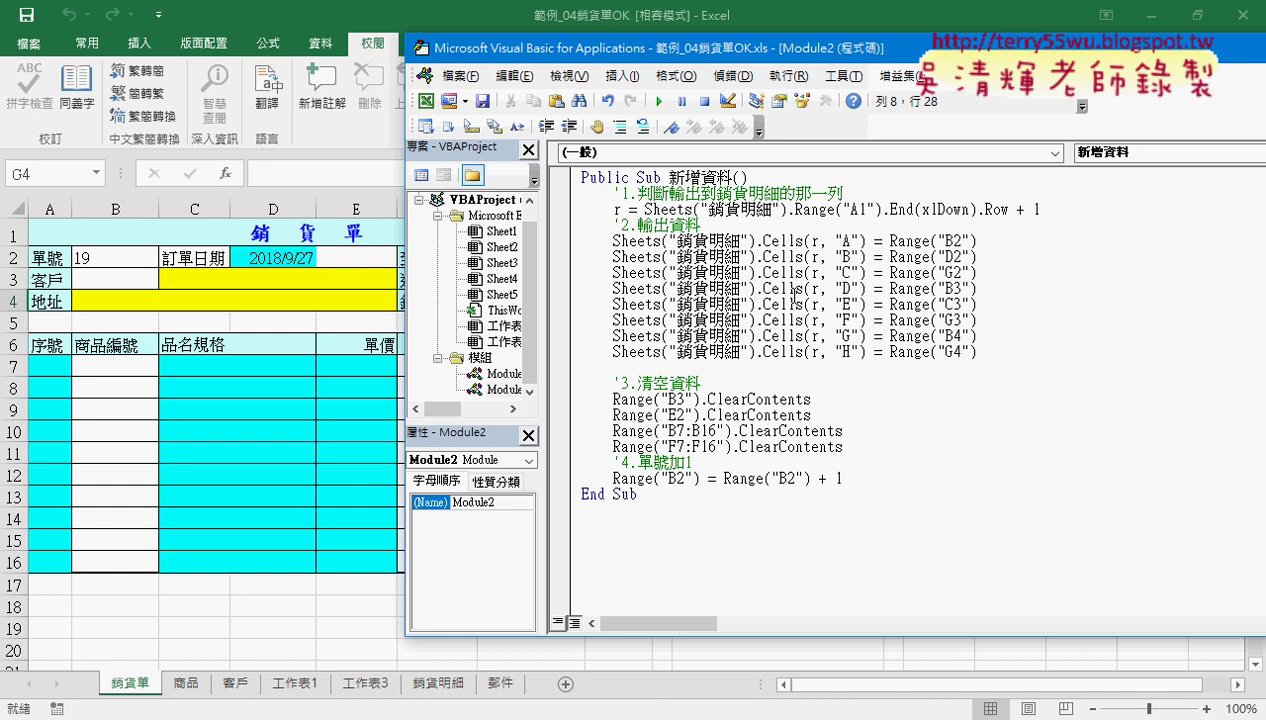
- Highlight the last-row statement and its Sheets reference in the macro code
{"action": "left_click", "coordinate": [765, 212]}
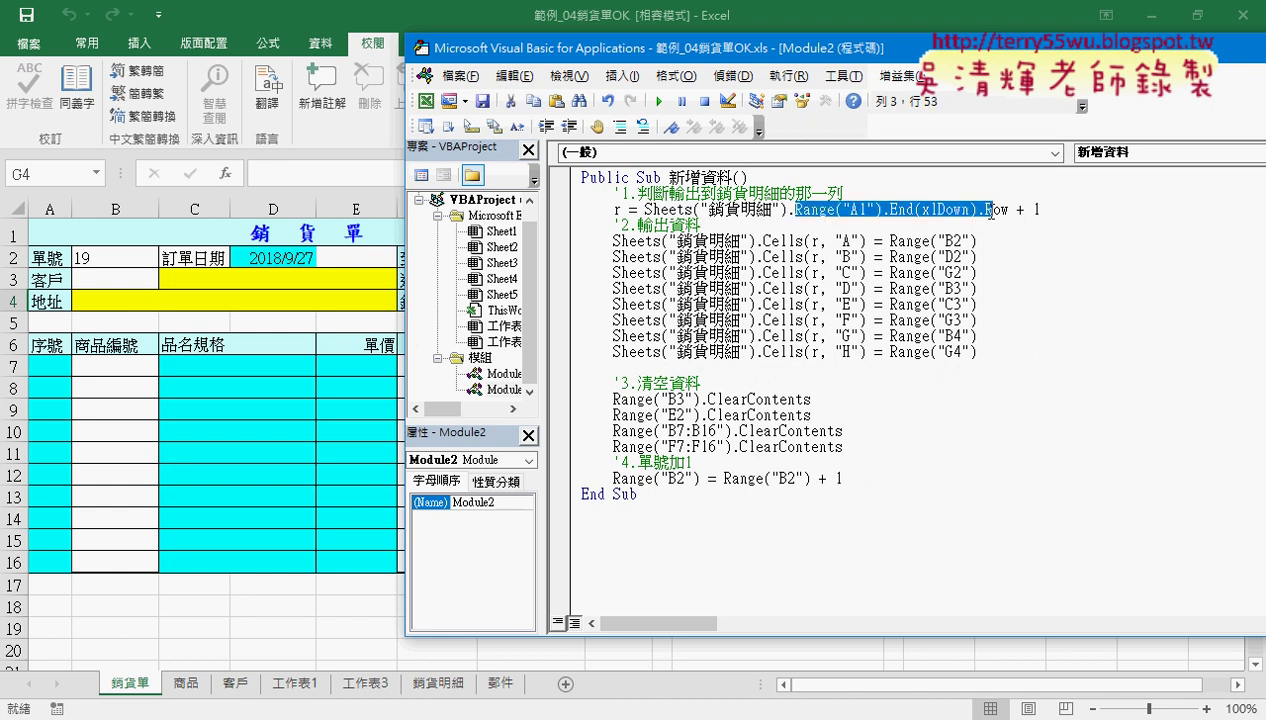
{"action": "left_click_drag", "start_coordinate": [795, 210], "coordinate": [1042, 210]}
{"action": "left_click_drag", "start_coordinate": [645, 210], "coordinate": [790, 210]}
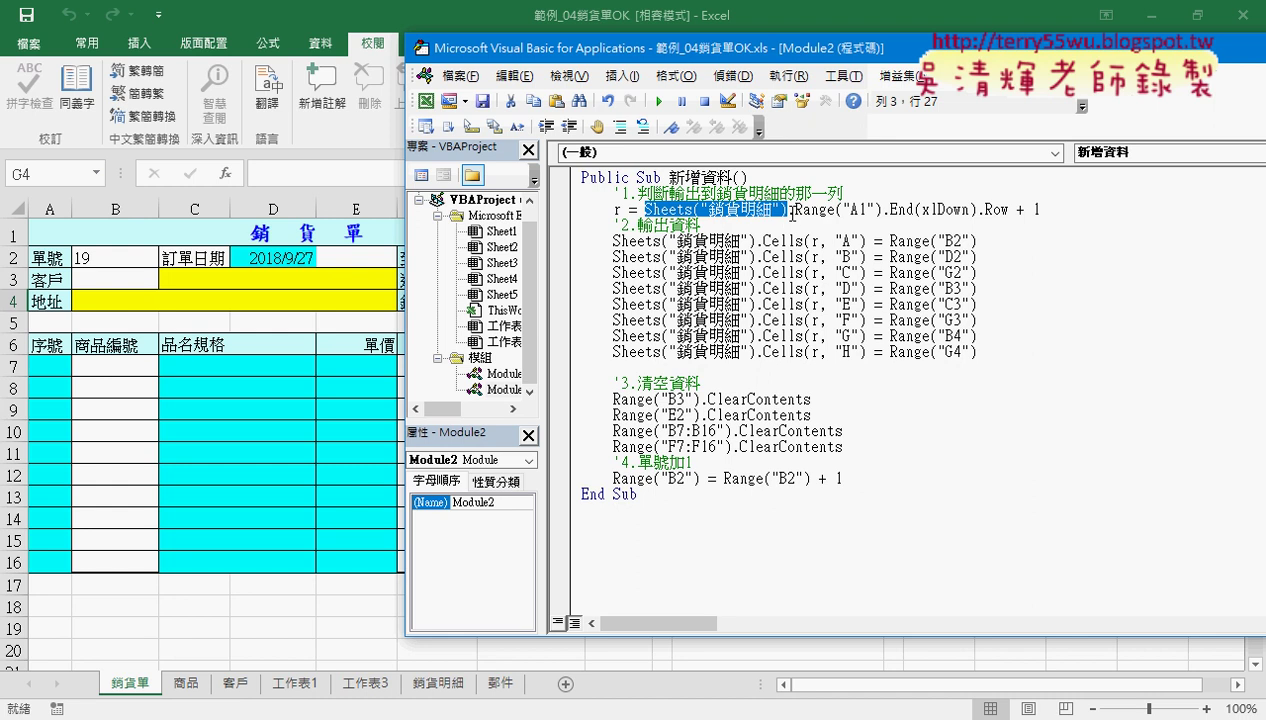
{"action": "left_click", "coordinate": [661, 215]}
{"action": "left_click_drag", "start_coordinate": [644, 210], "coordinate": [692, 210]}
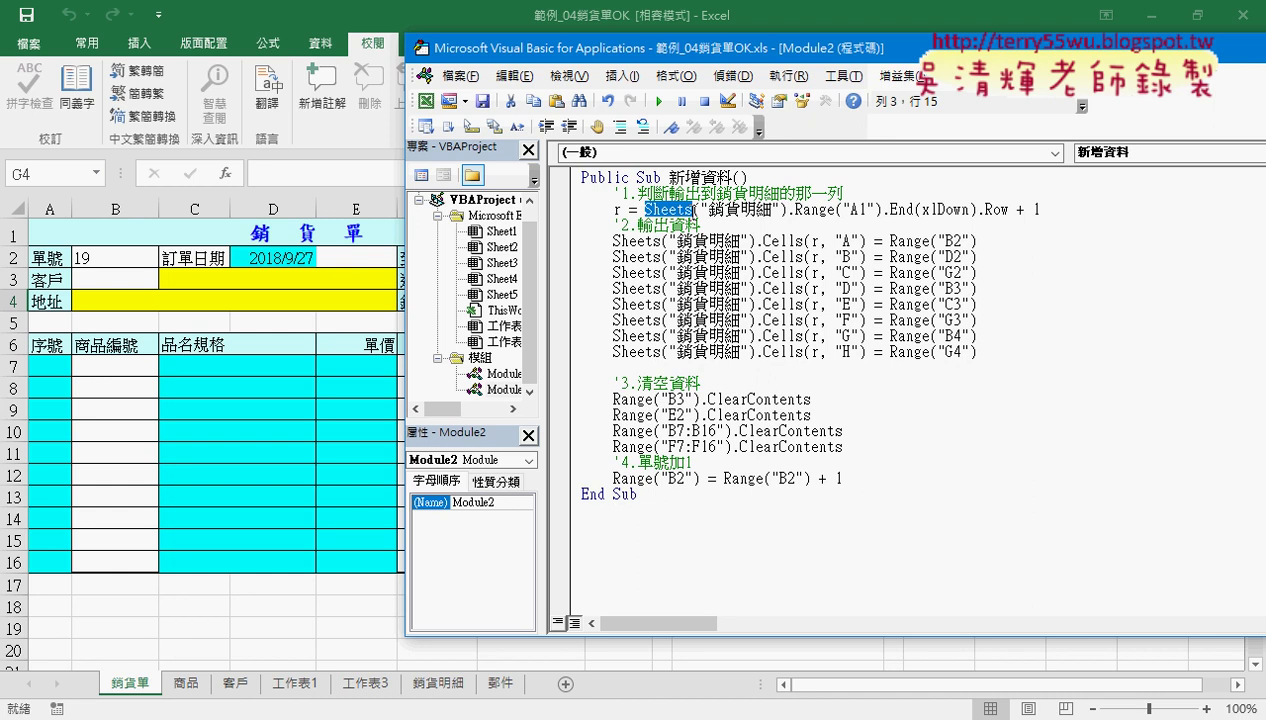
- Delete the 銷貨明細 records in A2:H17, confirm only the header remains, and return to 銷貨單
{"action": "left_click", "coordinate": [438, 686]}
{"action": "left_click_drag", "start_coordinate": [62, 252], "coordinate": [749, 574]}
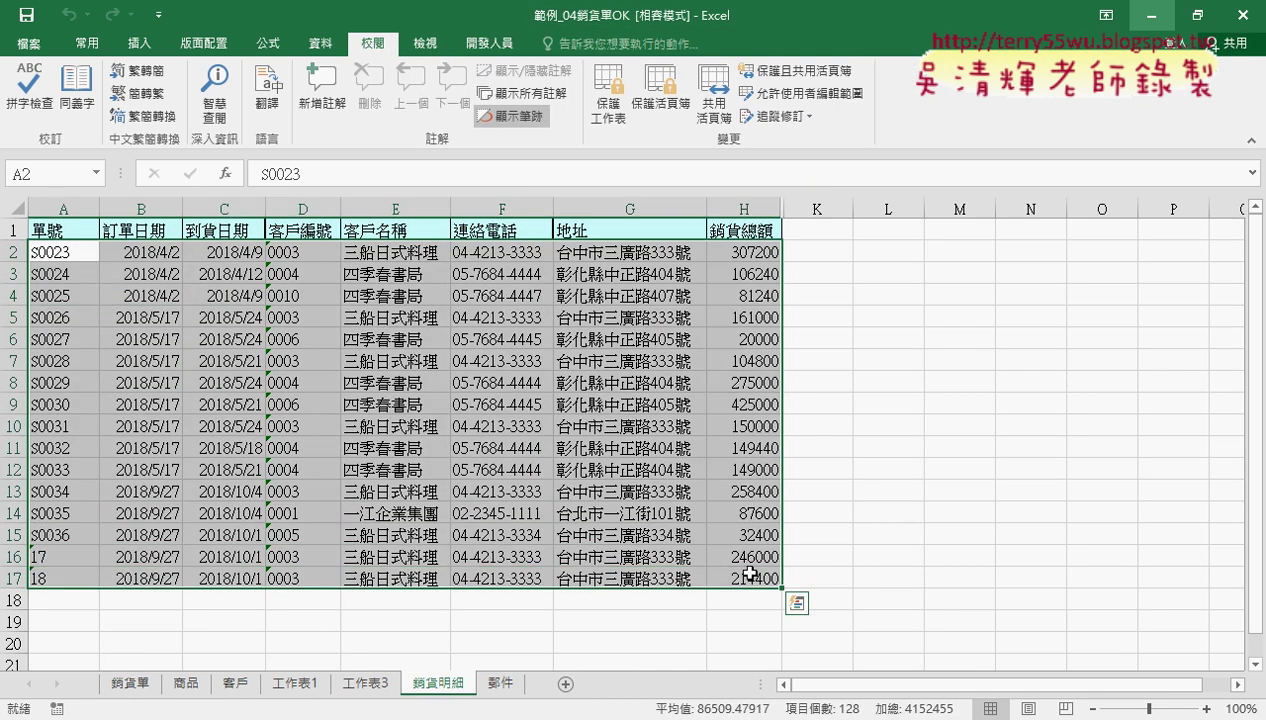
{"action": "key", "text": "Delete"}
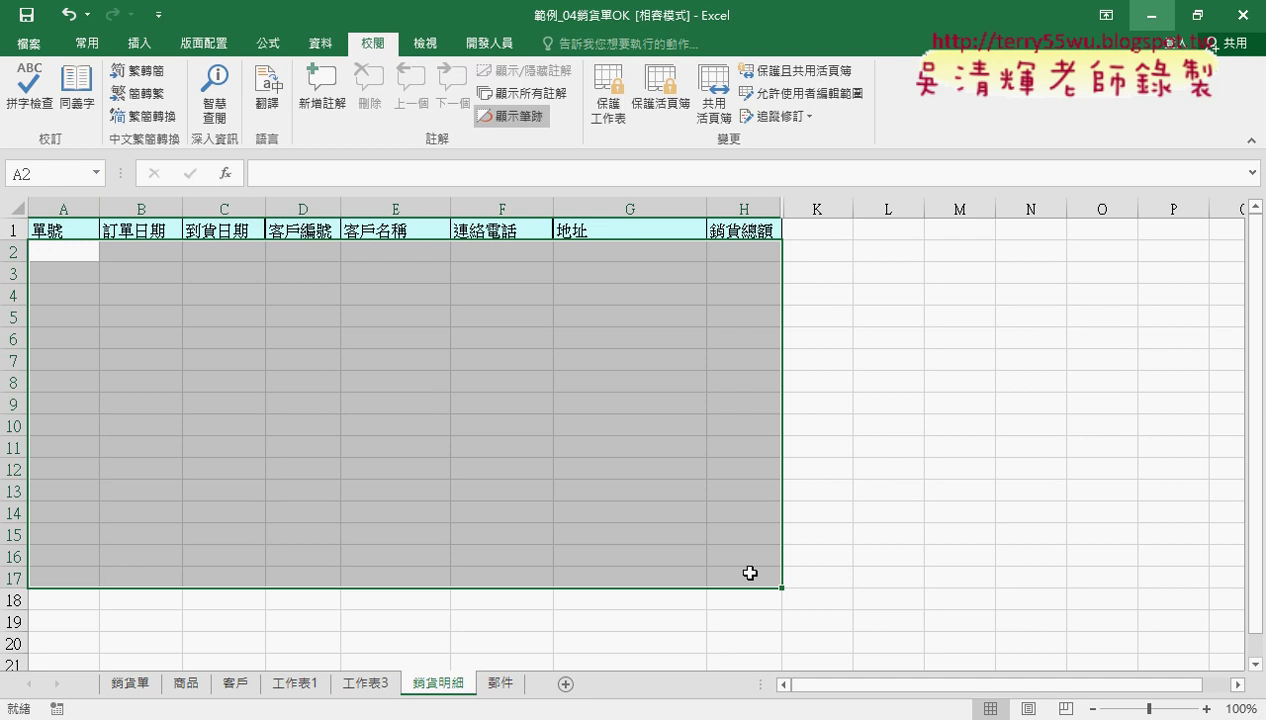
{"action": "left_click", "coordinate": [72, 228]}
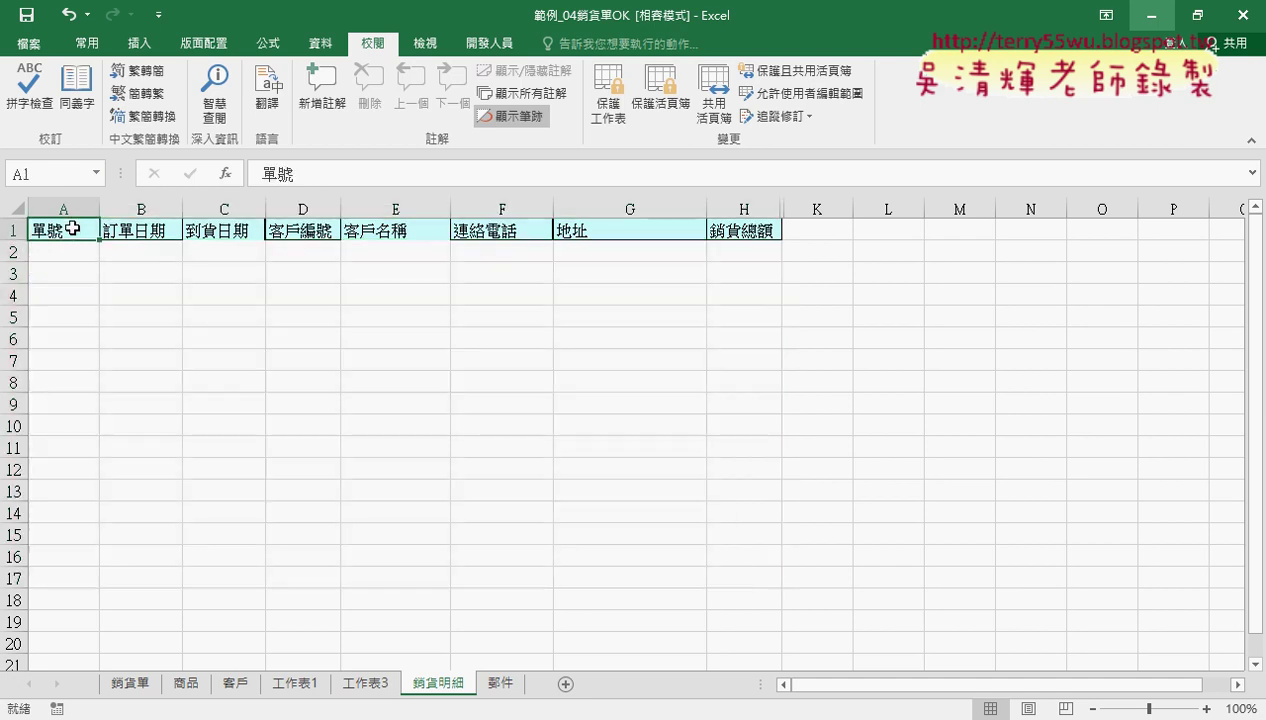
{"action": "key", "text": "ctrl+Down"}
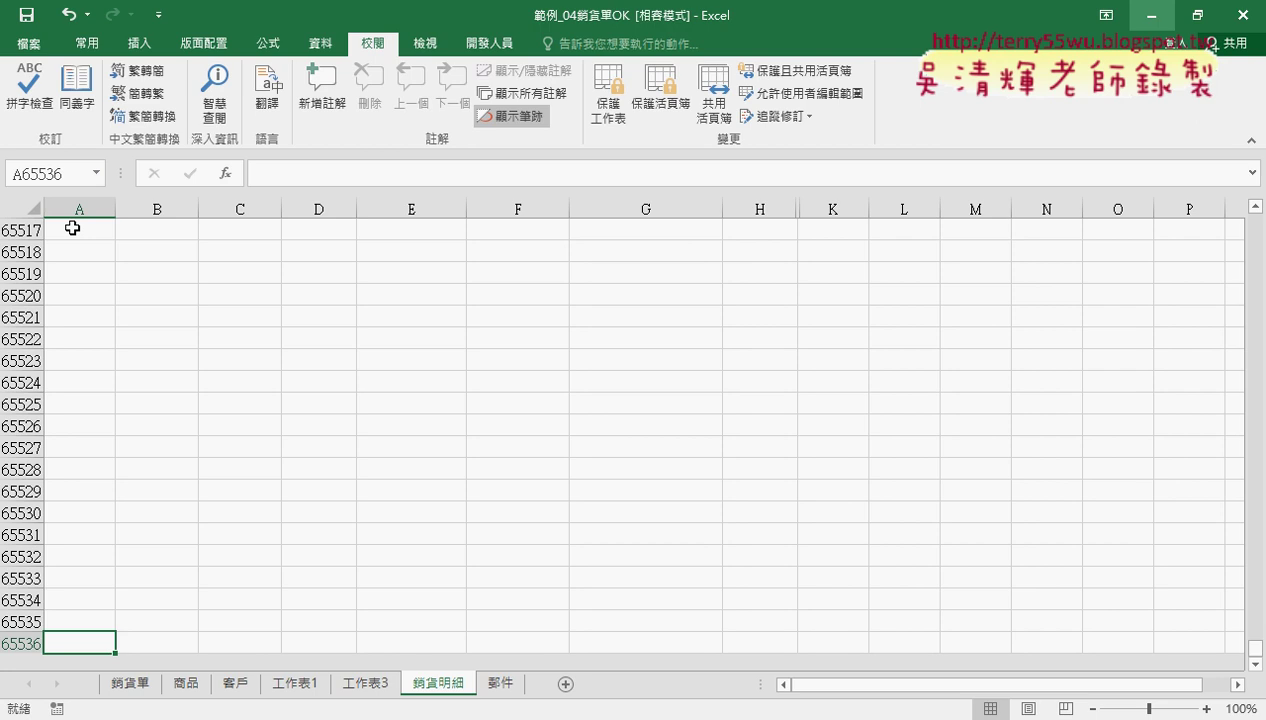
{"action": "left_click", "coordinate": [125, 686]}
- Enter order number 1 in B2 and choose 急 件 rush delivery in E2
{"action": "left_click", "coordinate": [97, 258]}
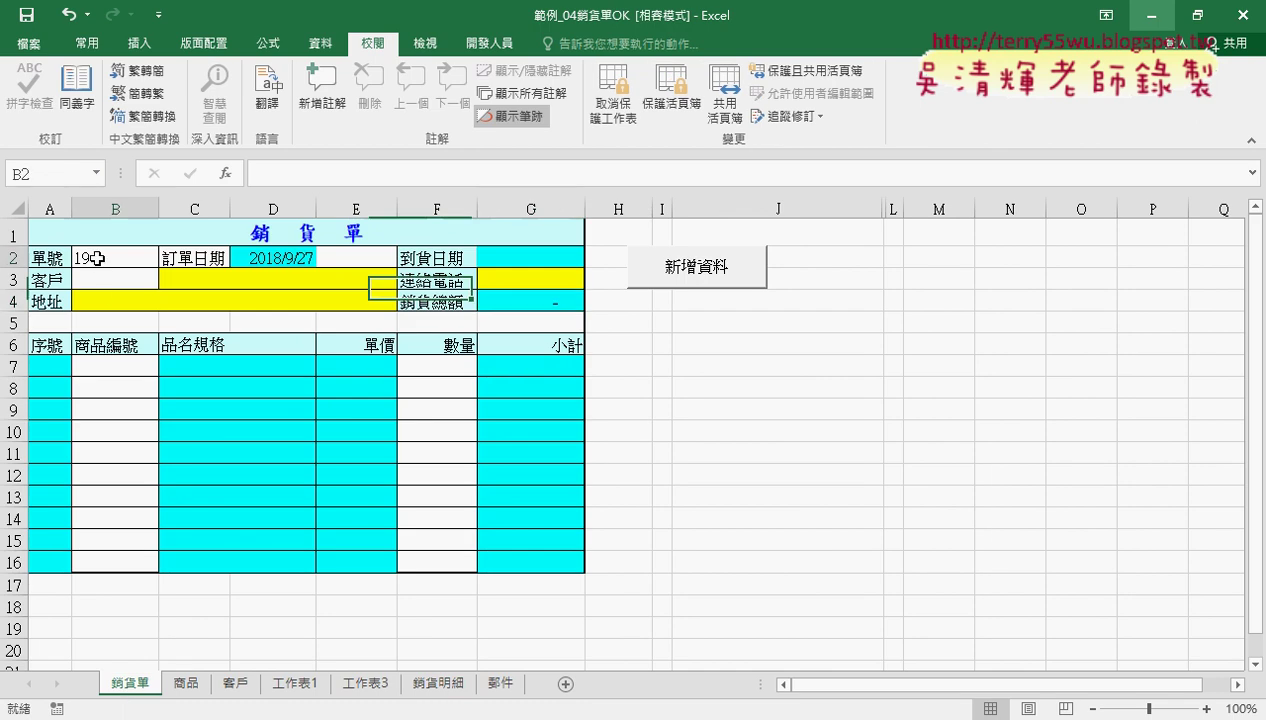
{"action": "type", "text": "1"}
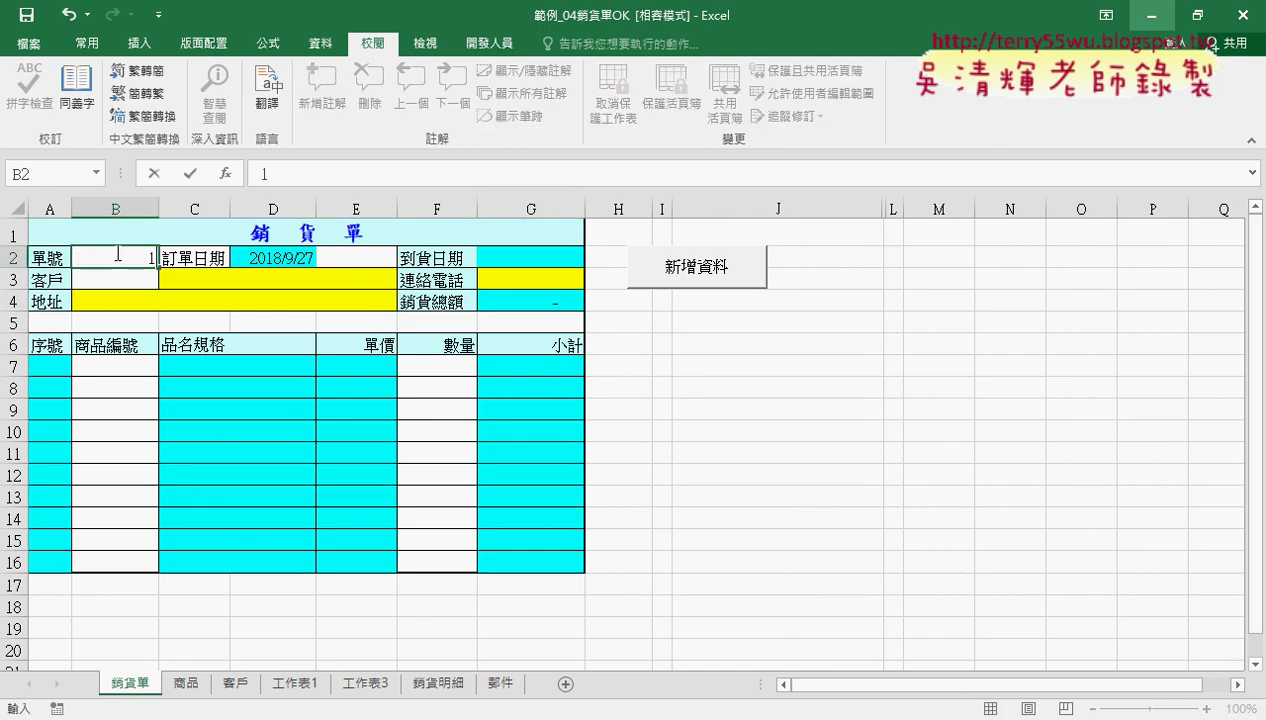
{"action": "left_click", "coordinate": [590, 438]}
{"action": "left_click", "coordinate": [381, 260]}
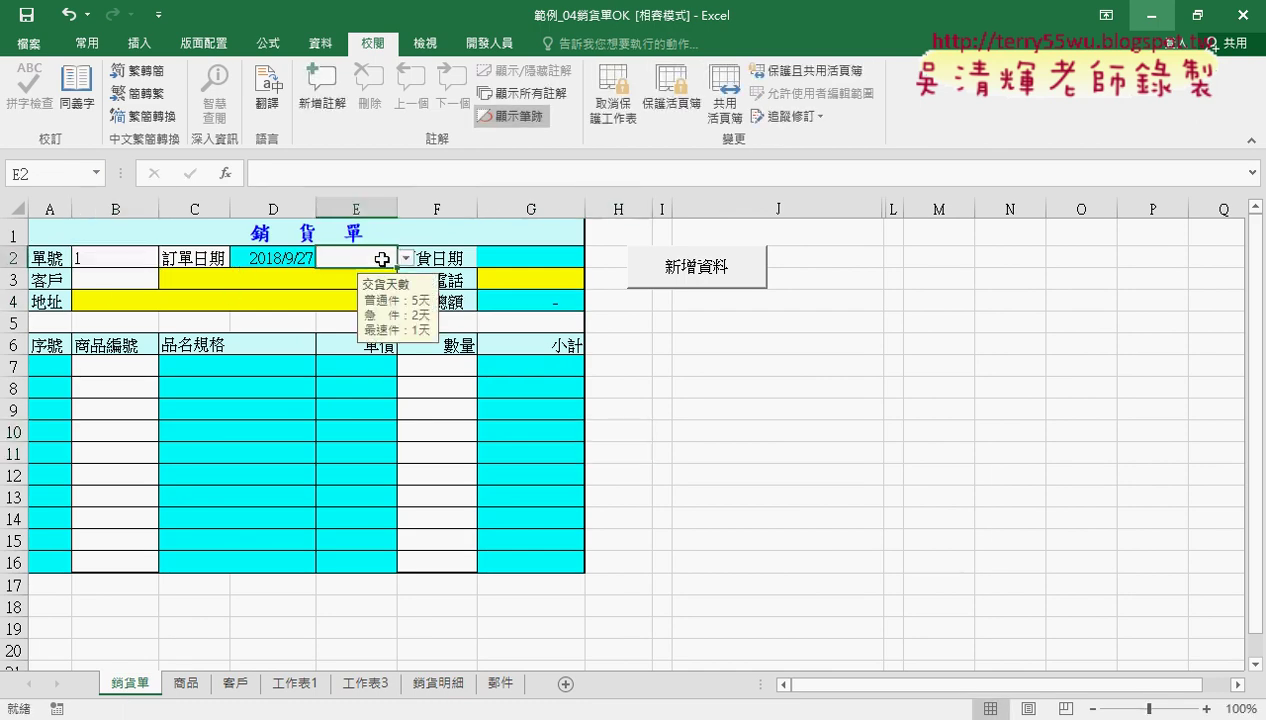
{"action": "left_click", "coordinate": [405, 258]}
{"action": "left_click", "coordinate": [355, 292]}
- Pick customer 0003, product A2101 and quantity 3 from the dropdowns
{"action": "left_click", "coordinate": [123, 280]}
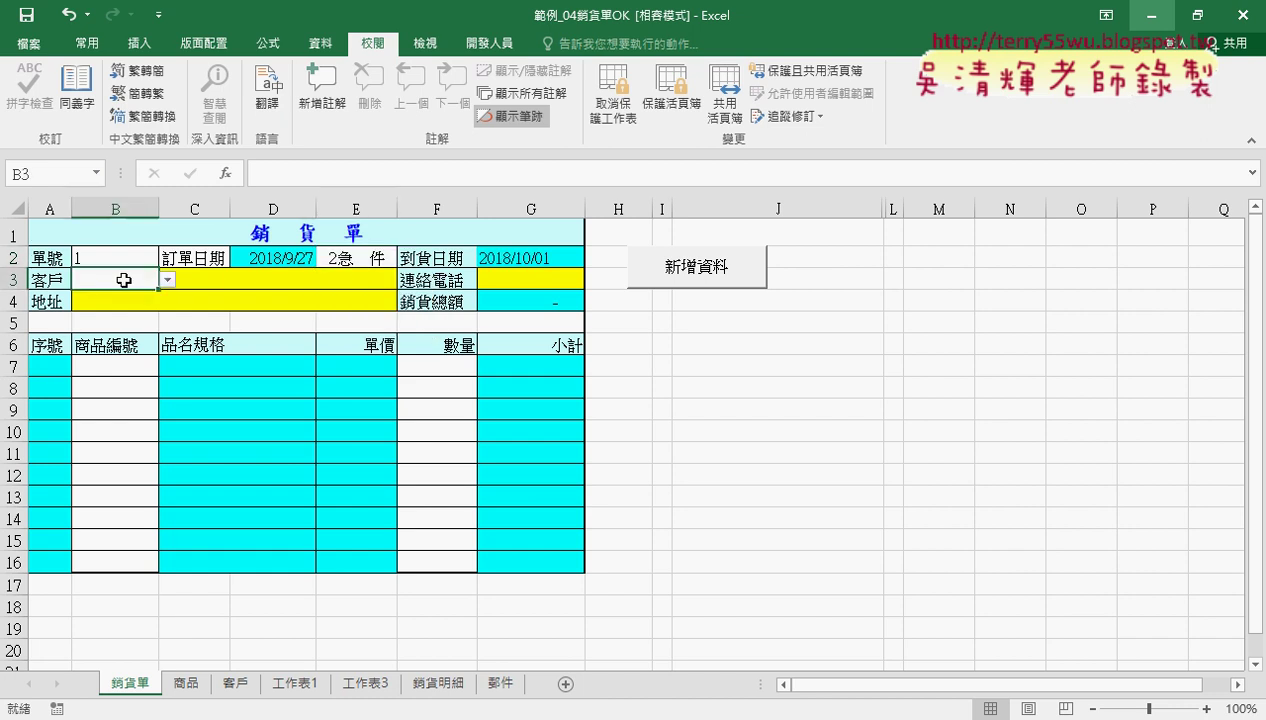
{"action": "left_click", "coordinate": [168, 280]}
{"action": "left_click", "coordinate": [147, 316]}
{"action": "left_click", "coordinate": [133, 370]}
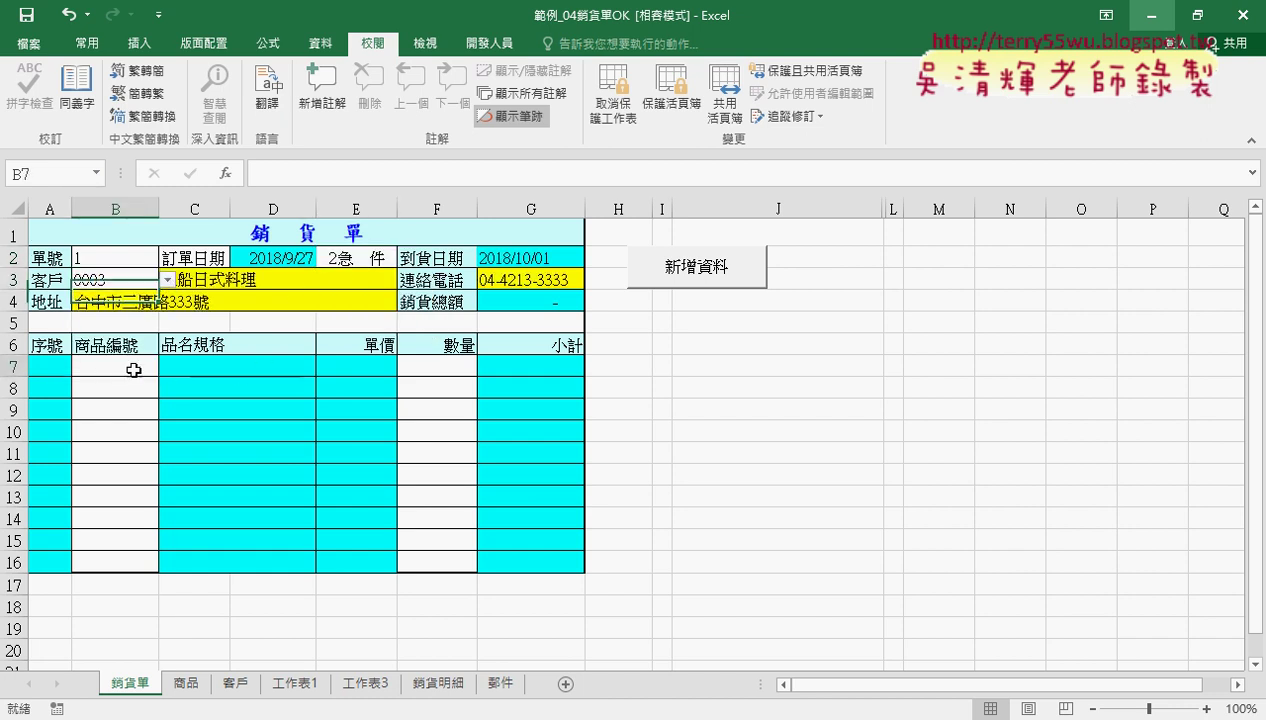
{"action": "left_click", "coordinate": [168, 368]}
{"action": "left_click", "coordinate": [115, 410]}
{"action": "left_click", "coordinate": [441, 364]}
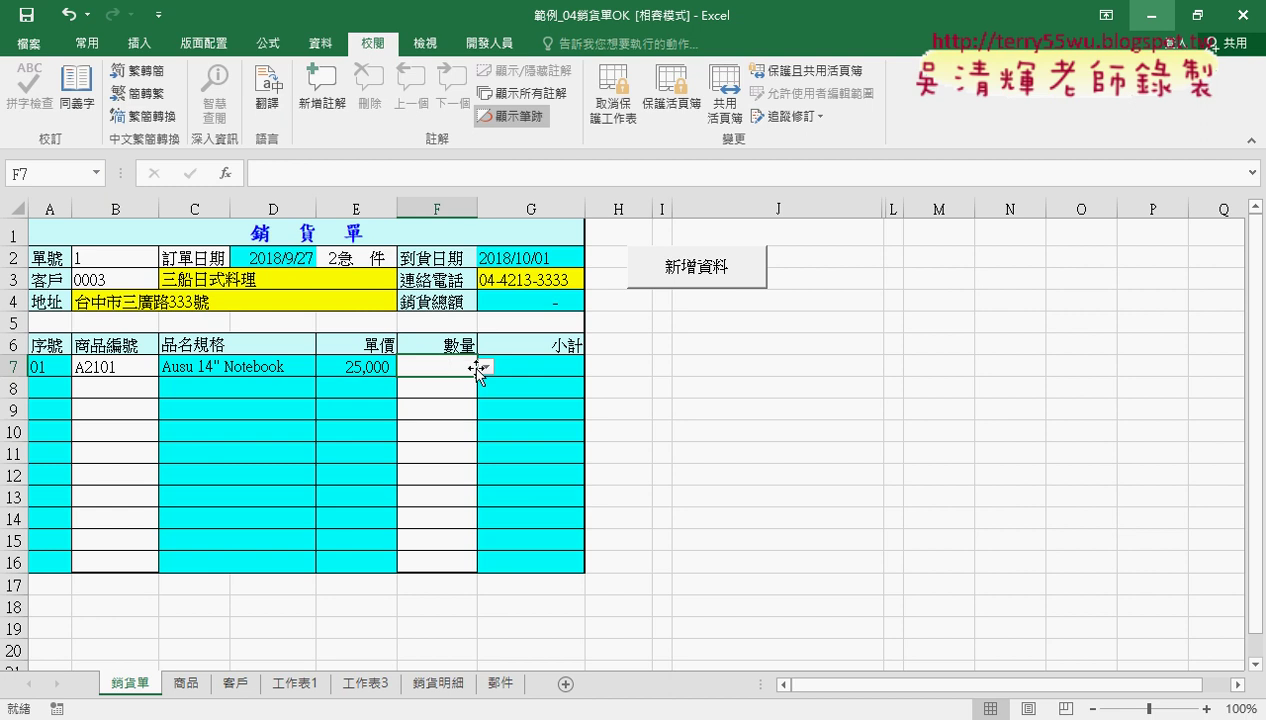
{"action": "left_click", "coordinate": [486, 366]}
{"action": "left_click", "coordinate": [430, 406]}
- Run 新增資料, debug run-time error 1004, and inspect r's value of 65537
{"action": "left_click", "coordinate": [695, 282]}
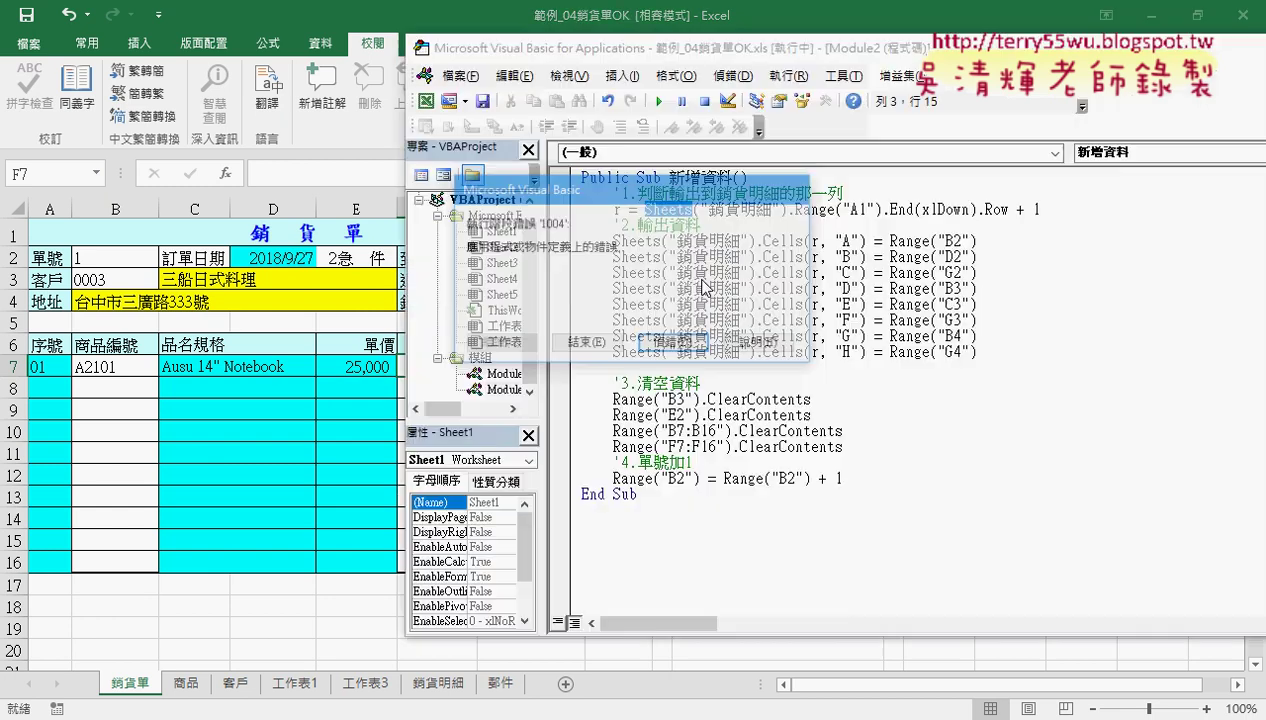
{"action": "left_click", "coordinate": [675, 341]}
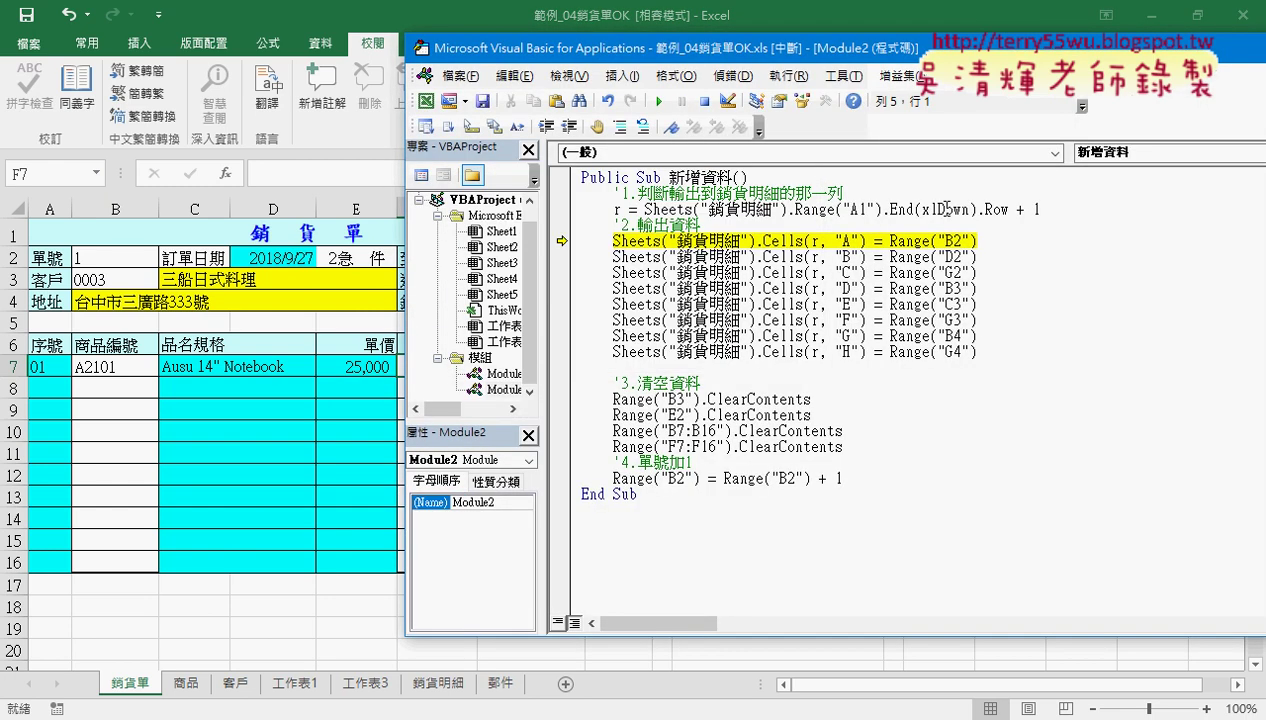
{"action": "mouse_move", "coordinate": [818, 241]}
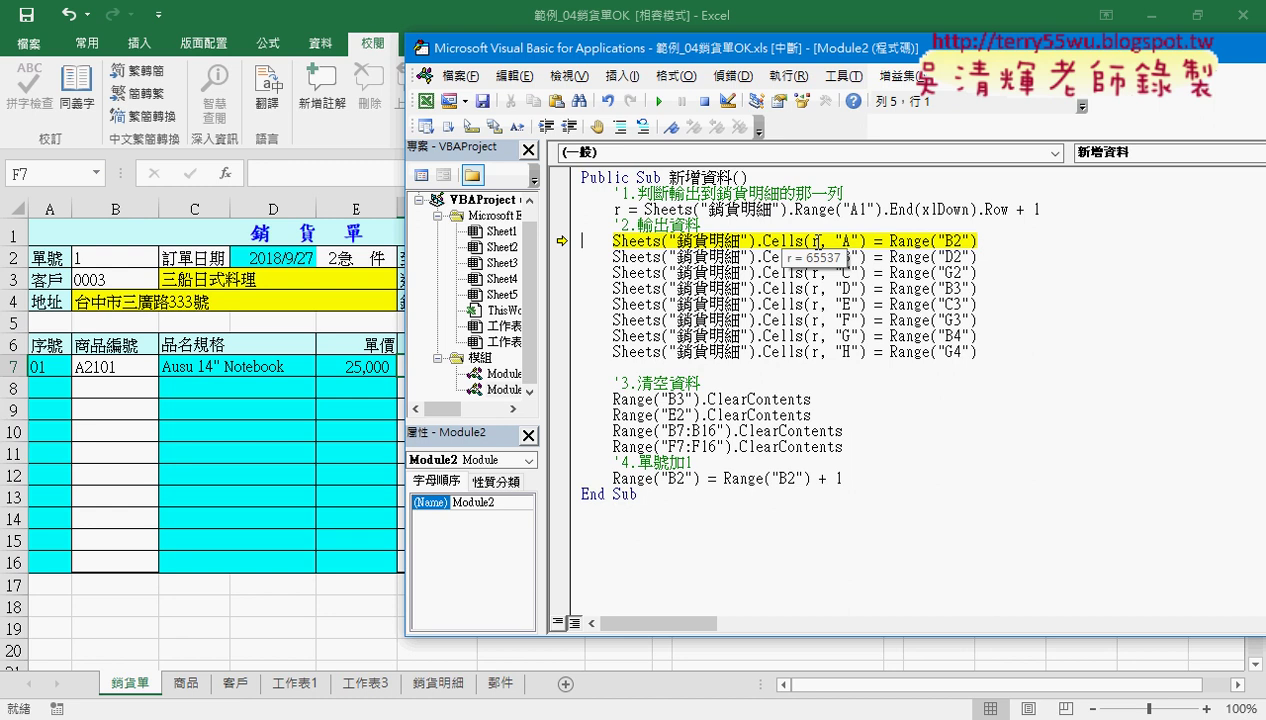
- Insert a new line starting with 'if' above the r assignment, then view 銷貨明細
{"action": "left_click", "coordinate": [884, 194]}
{"action": "key", "text": "Return"}
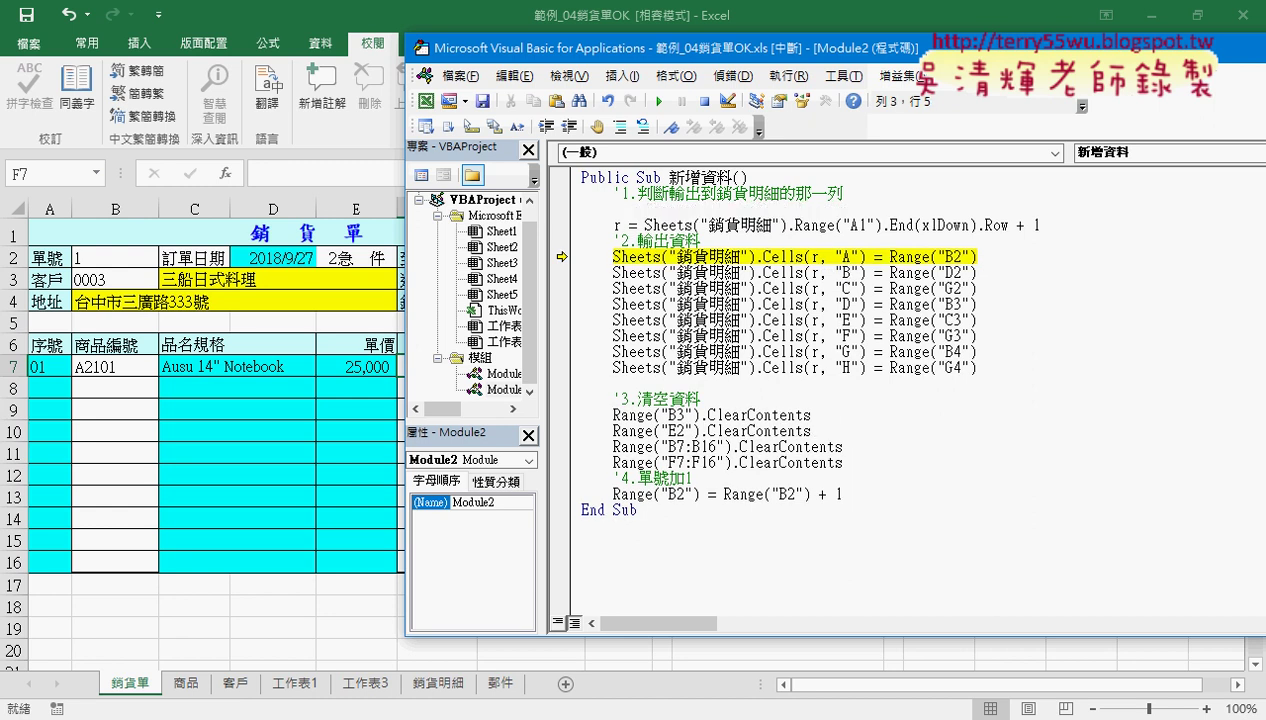
{"action": "type", "text": "if"}
{"action": "left_click", "coordinate": [437, 683]}
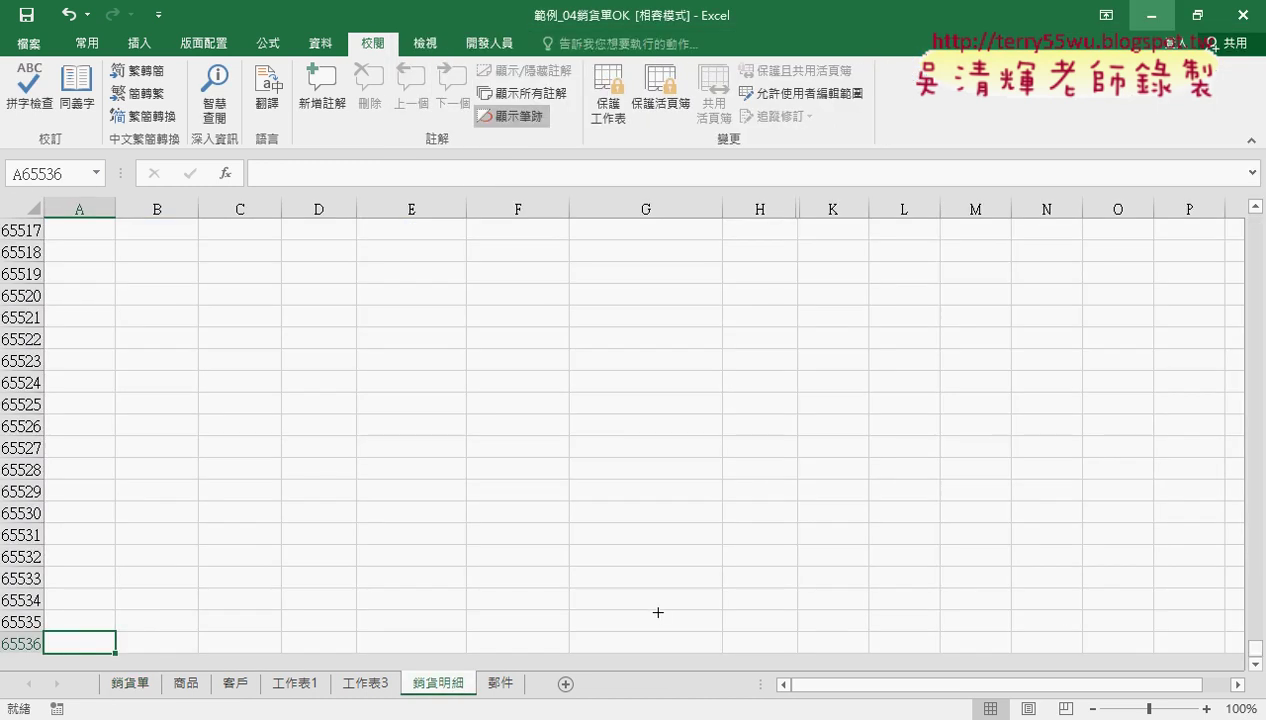
- Jump to the top of 銷貨明細, confirm A2 is empty, then return to 銷貨單
{"action": "key", "text": "ctrl+Home"}
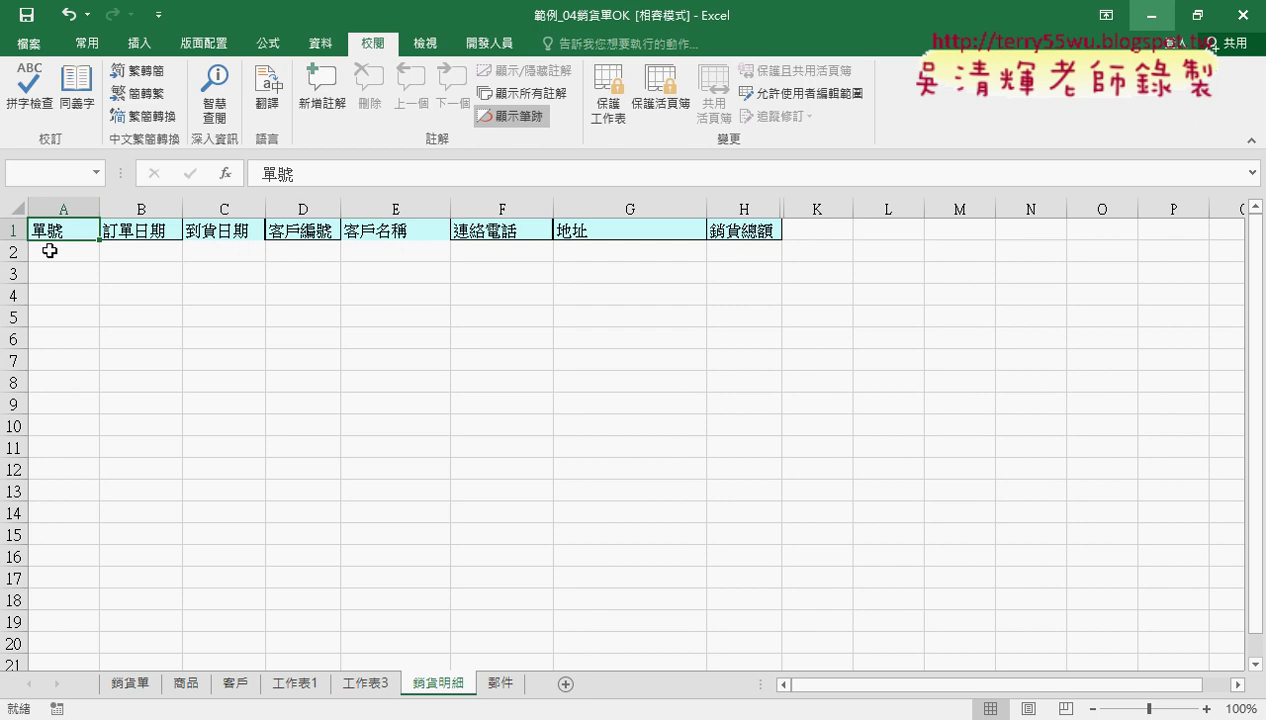
{"action": "left_click", "coordinate": [50, 248]}
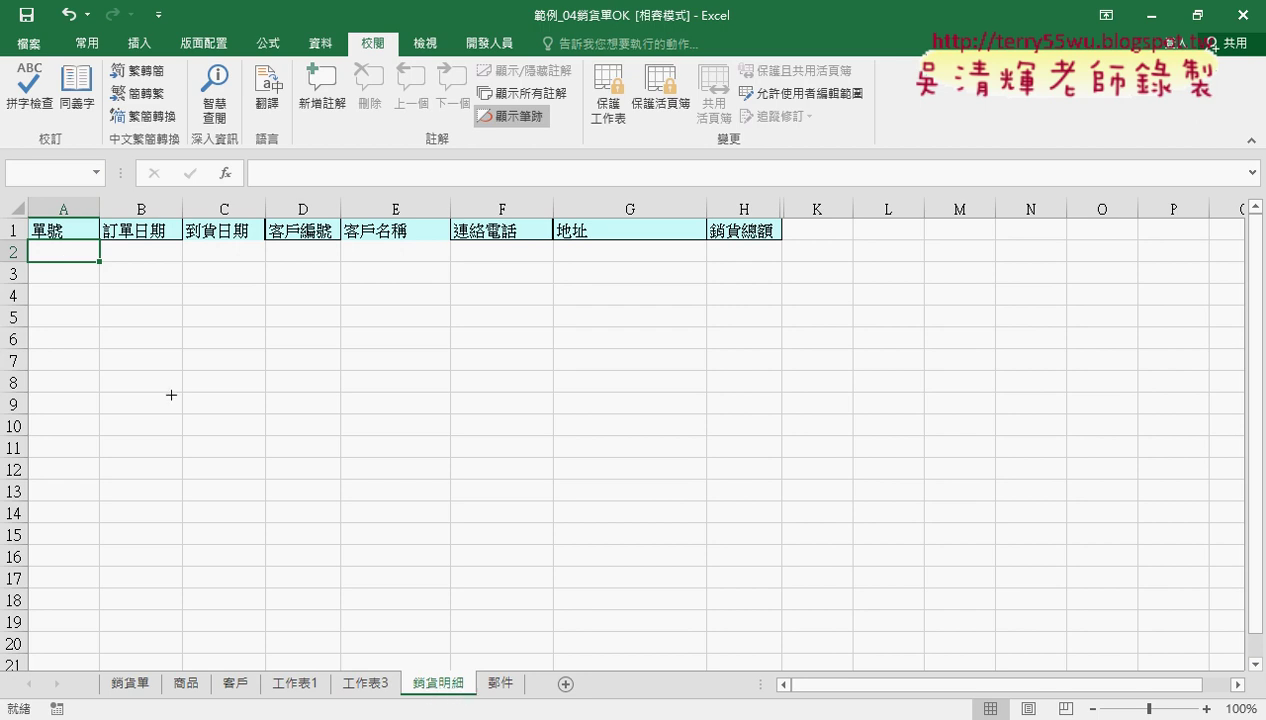
{"action": "left_click", "coordinate": [122, 683]}
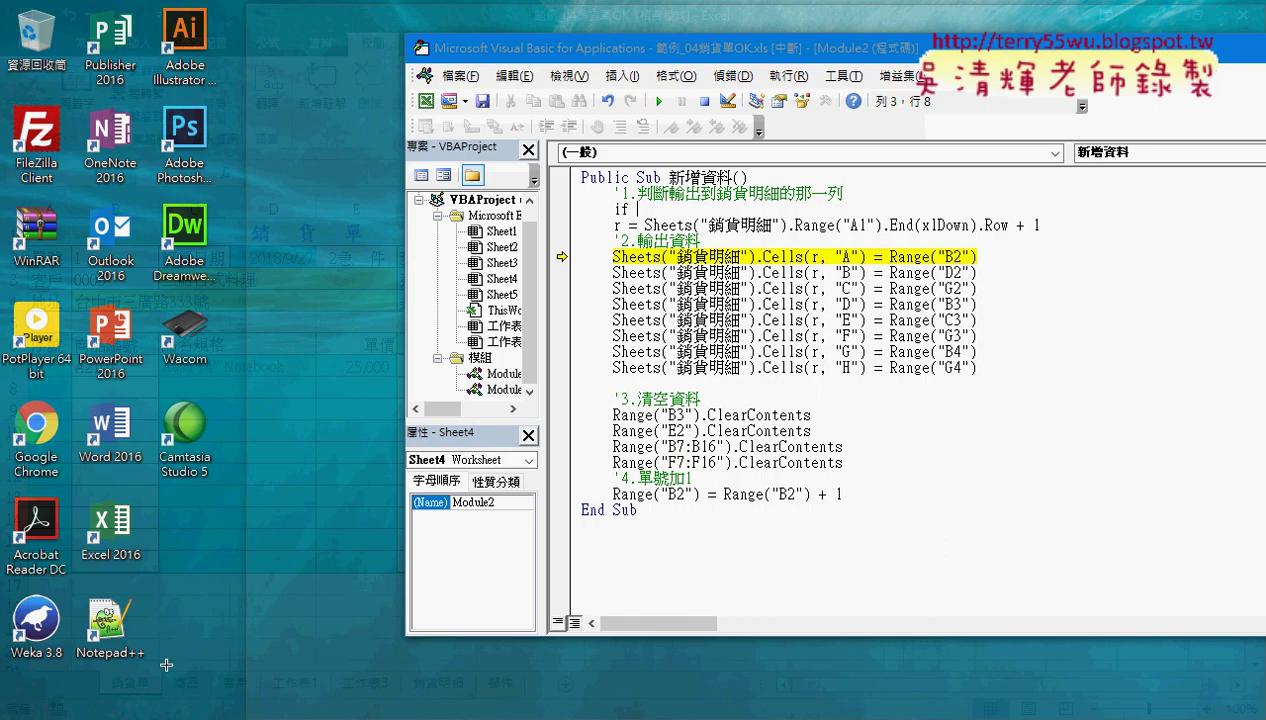
- Complete the line as If Sheets("銷貨明細").Range("A1") = "" Then, reusing the copied reference
{"action": "left_click", "coordinate": [150, 636]}
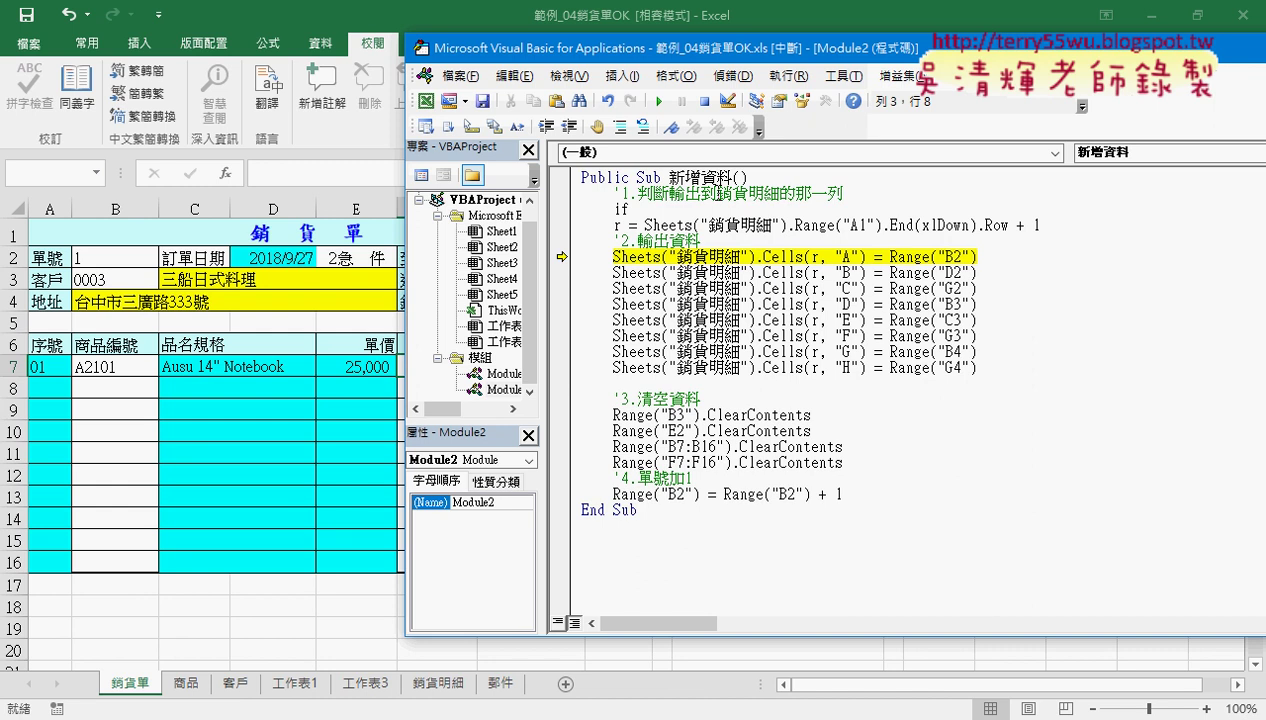
{"action": "left_click", "coordinate": [700, 237]}
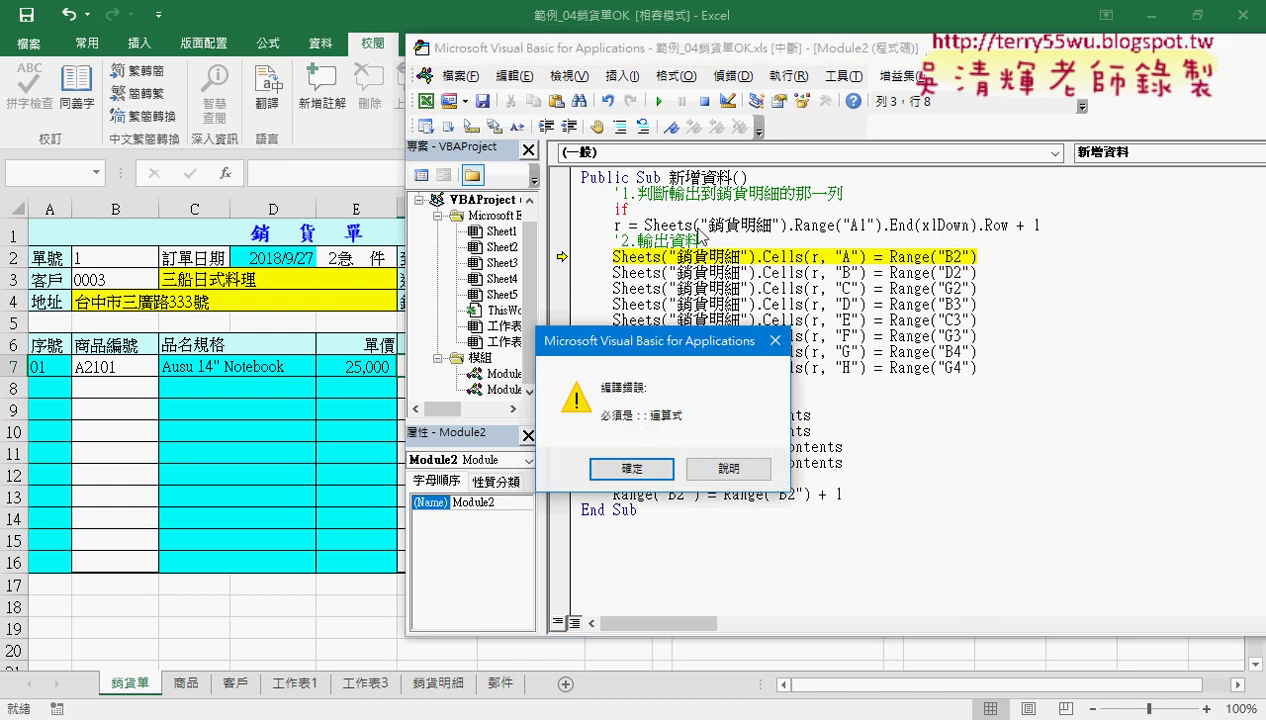
{"action": "left_click", "coordinate": [638, 466]}
{"action": "left_click_drag", "start_coordinate": [644, 226], "coordinate": [878, 228]}
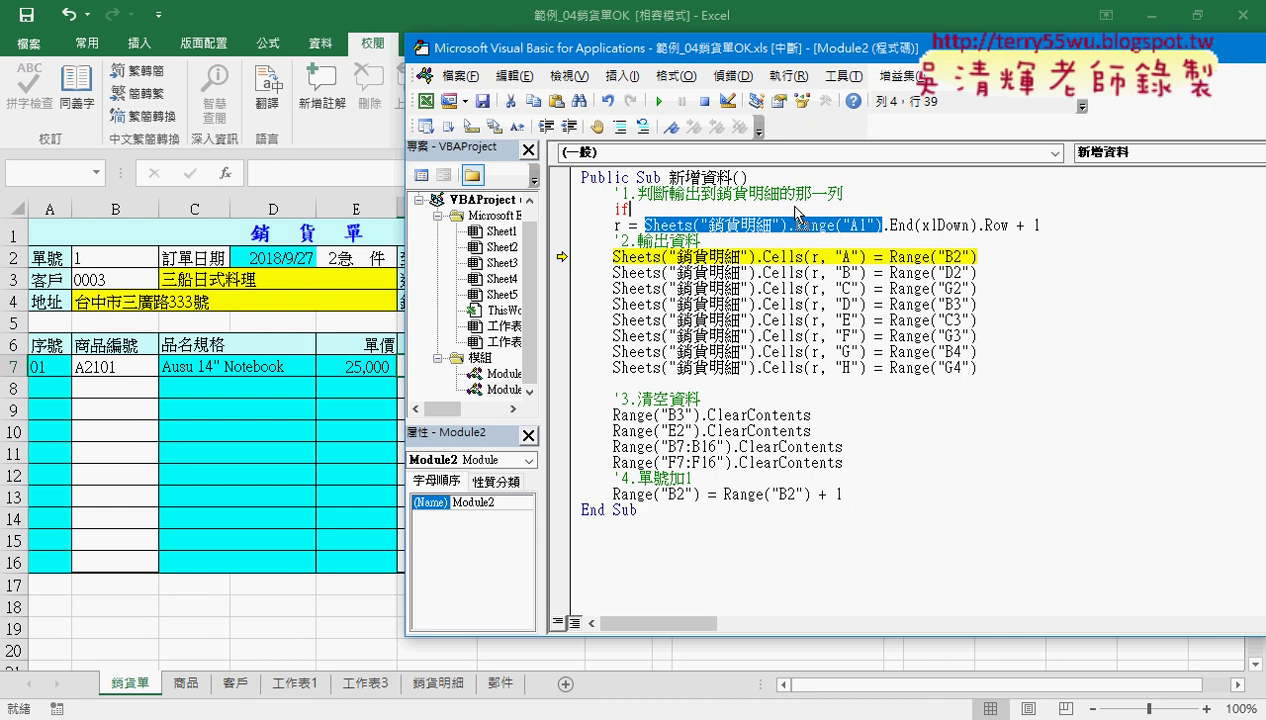
{"action": "key", "text": "ctrl+c"}
{"action": "left_click", "coordinate": [630, 209]}
{"action": "key", "text": "ctrl+v"}
{"action": "left_click", "coordinate": [630, 209]}
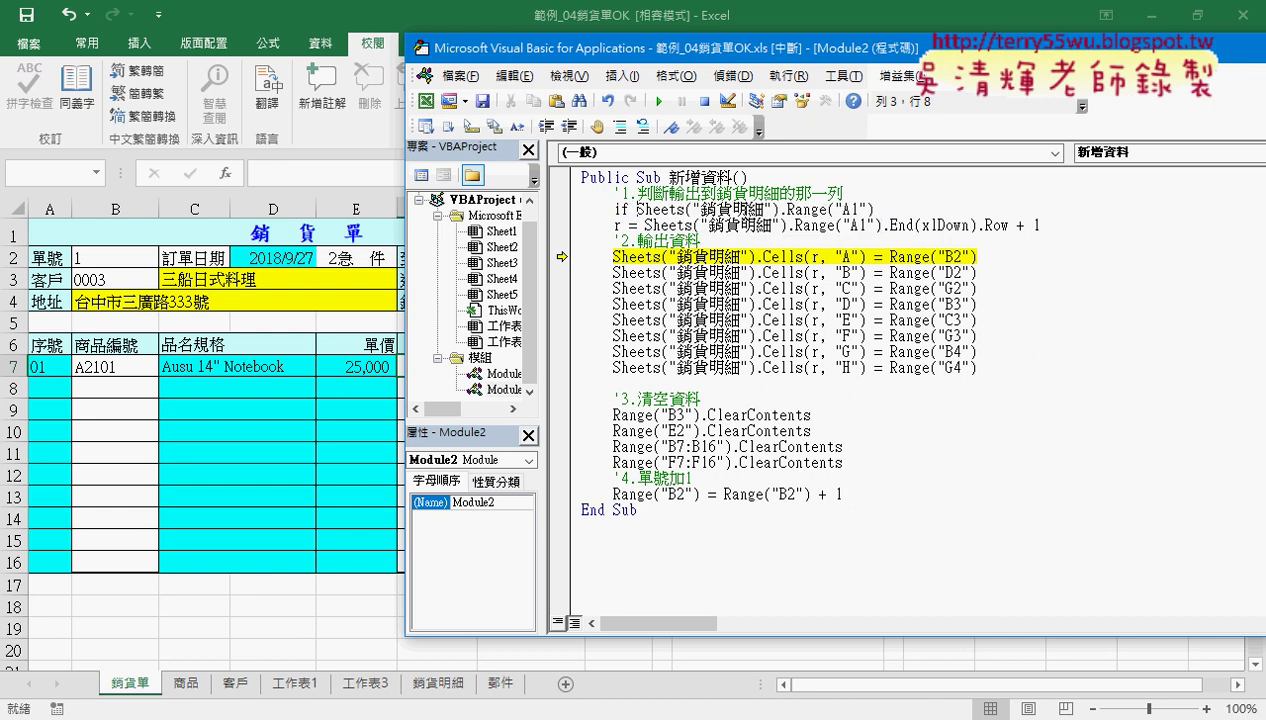
{"action": "left_click", "coordinate": [885, 210]}
{"action": "type", "text": "= "}
{"action": "type", "text": "\"\""}
{"action": "type", "text": " the"}
{"action": "type", "text": "n"}
- Add Else and End If lines, correcting the 'end id' typo to 'end if'
{"action": "key", "text": "Return"}
{"action": "key", "text": "Return"}
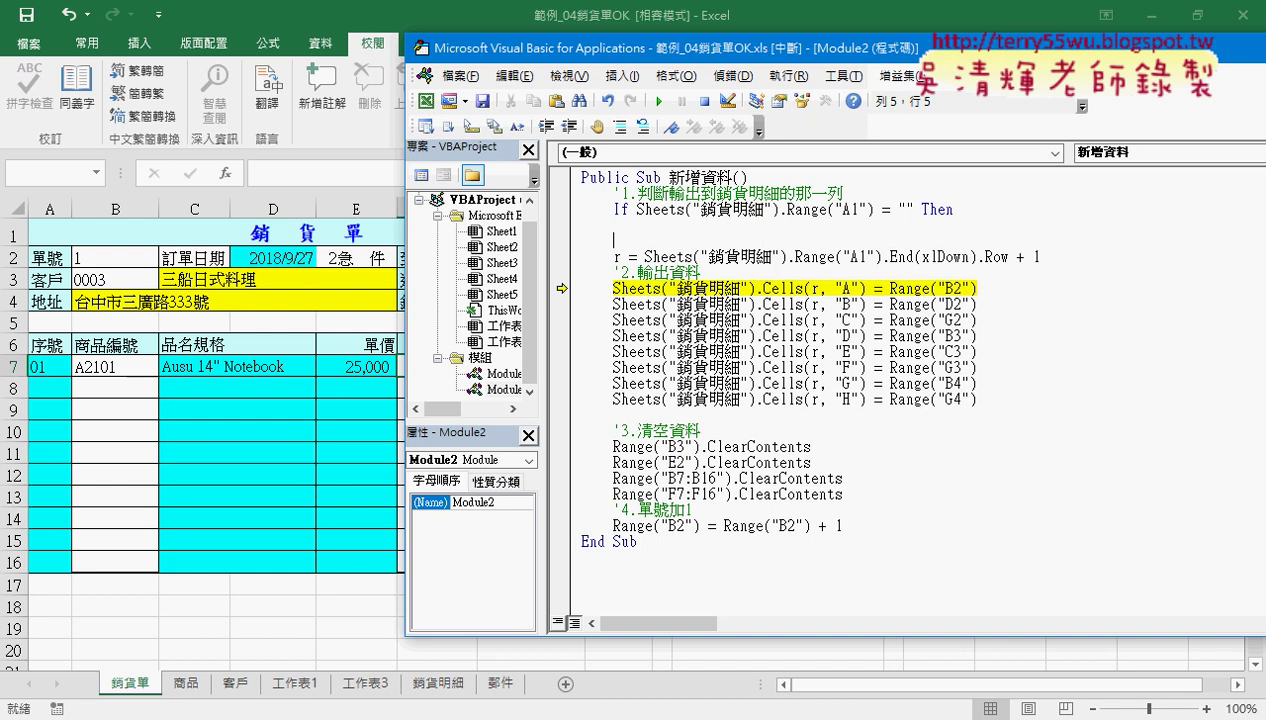
{"action": "type", "text": "el"}
{"action": "type", "text": "se"}
{"action": "key", "text": "Return"}
{"action": "key", "text": "Return"}
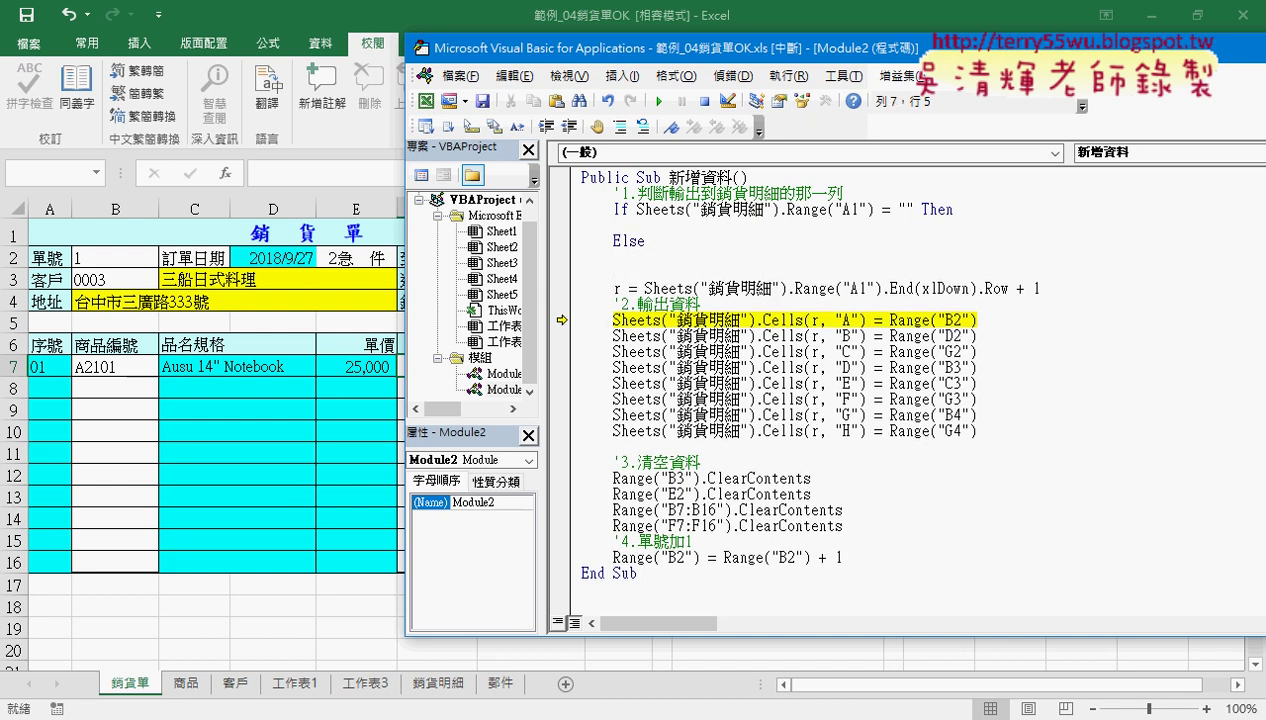
{"action": "type", "text": "end "}
{"action": "type", "text": "id"}
{"action": "left_click", "coordinate": [1005, 240]}
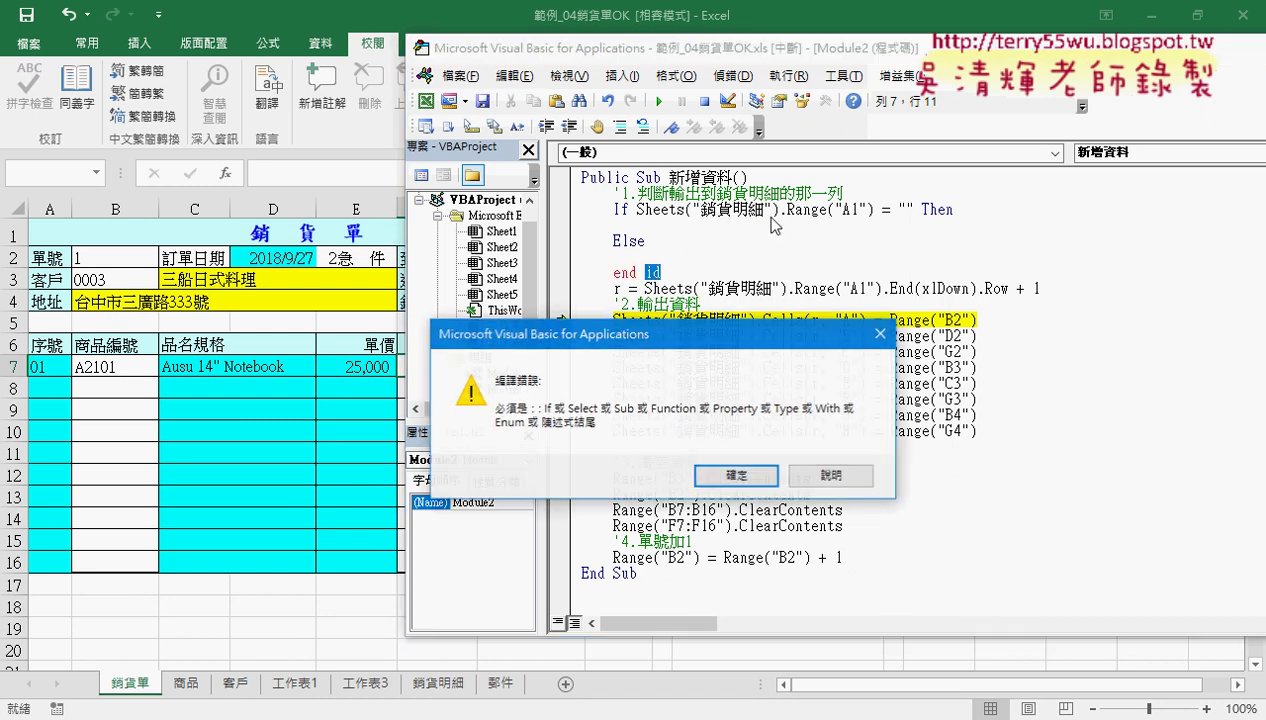
{"action": "left_click", "coordinate": [728, 480]}
{"action": "left_click", "coordinate": [637, 272]}
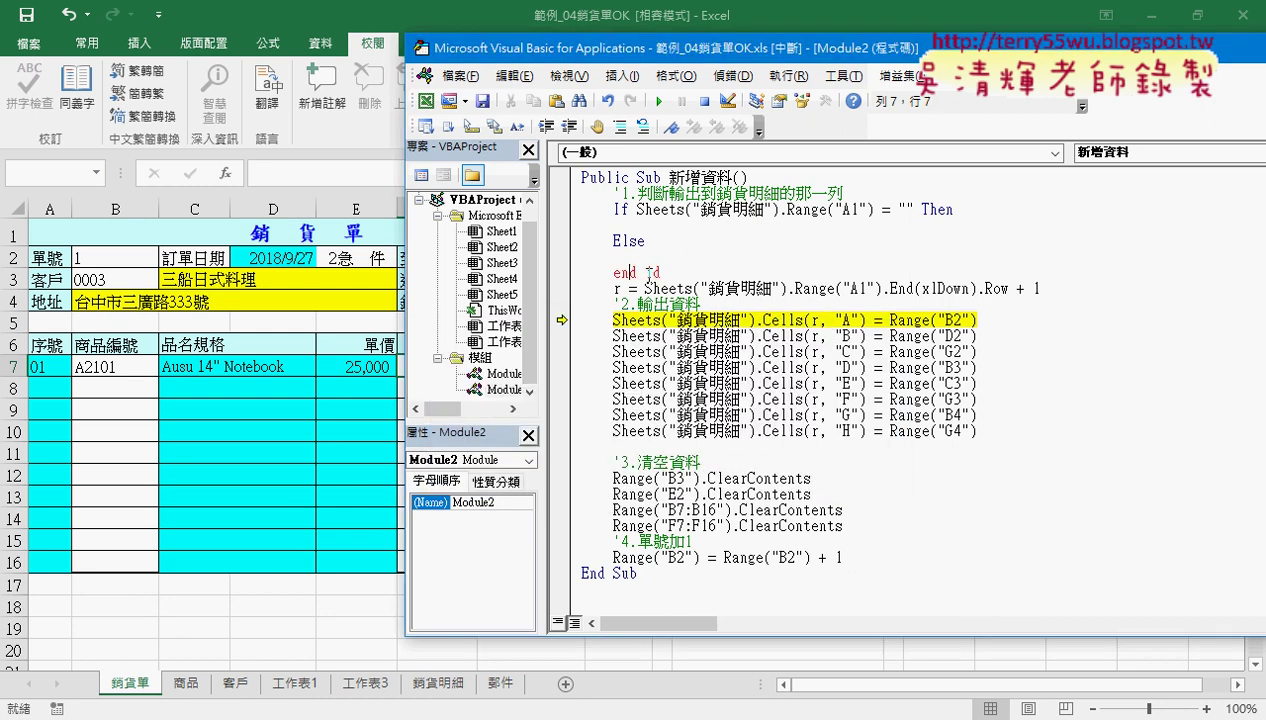
{"action": "type", "text": "f"}
- Indent the row-finding line under Else, select the row number 1 in the If test, and view 銷貨明細
{"action": "mouse_move", "coordinate": [1040, 288]}
{"action": "left_mouse_down"}
{"action": "mouse_move", "coordinate": [703, 272]}
{"action": "mouse_move", "coordinate": [625, 283]}
{"action": "mouse_move", "coordinate": [612, 256]}
{"action": "left_mouse_up"}
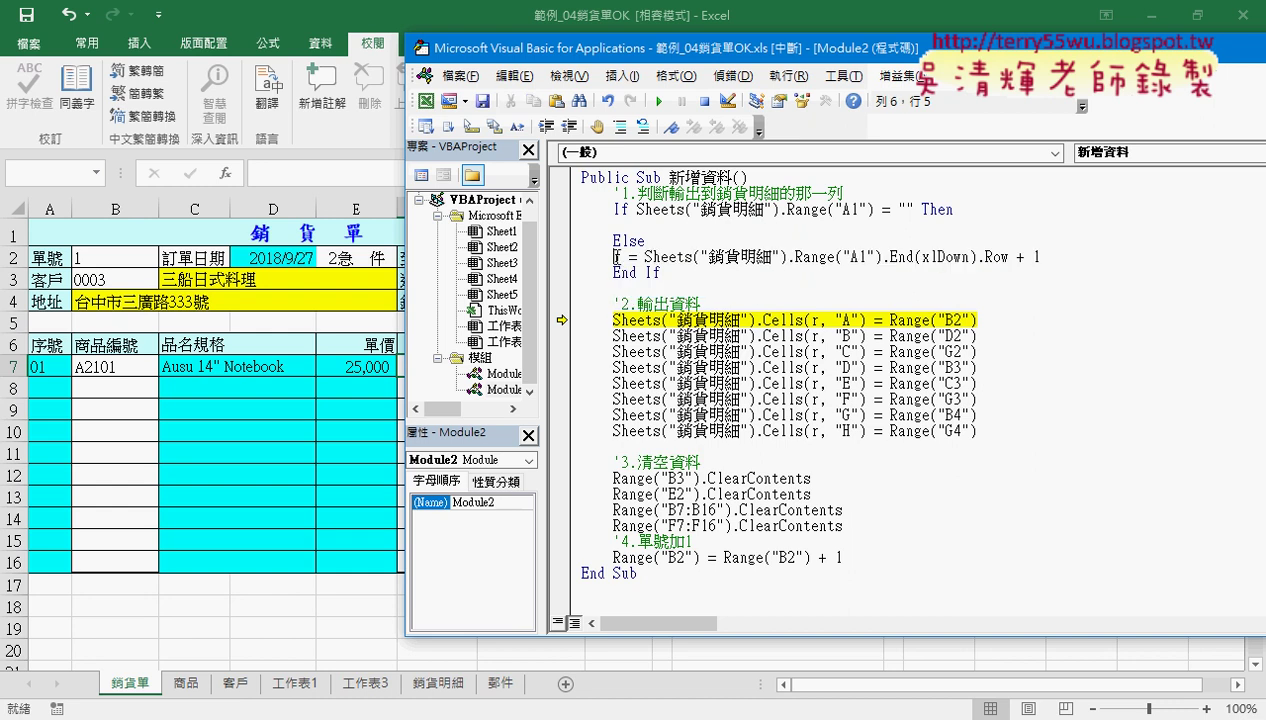
{"action": "key", "text": "Tab"}
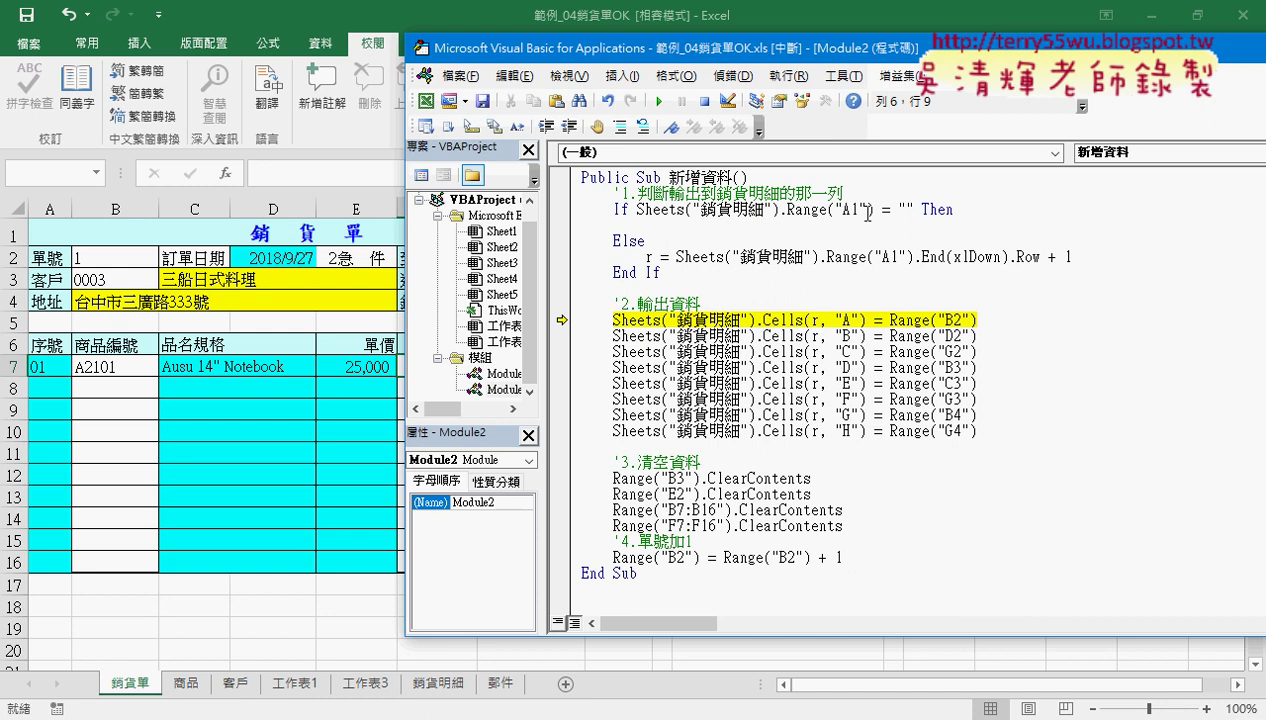
{"action": "left_click_drag", "start_coordinate": [859, 210], "coordinate": [851, 210]}
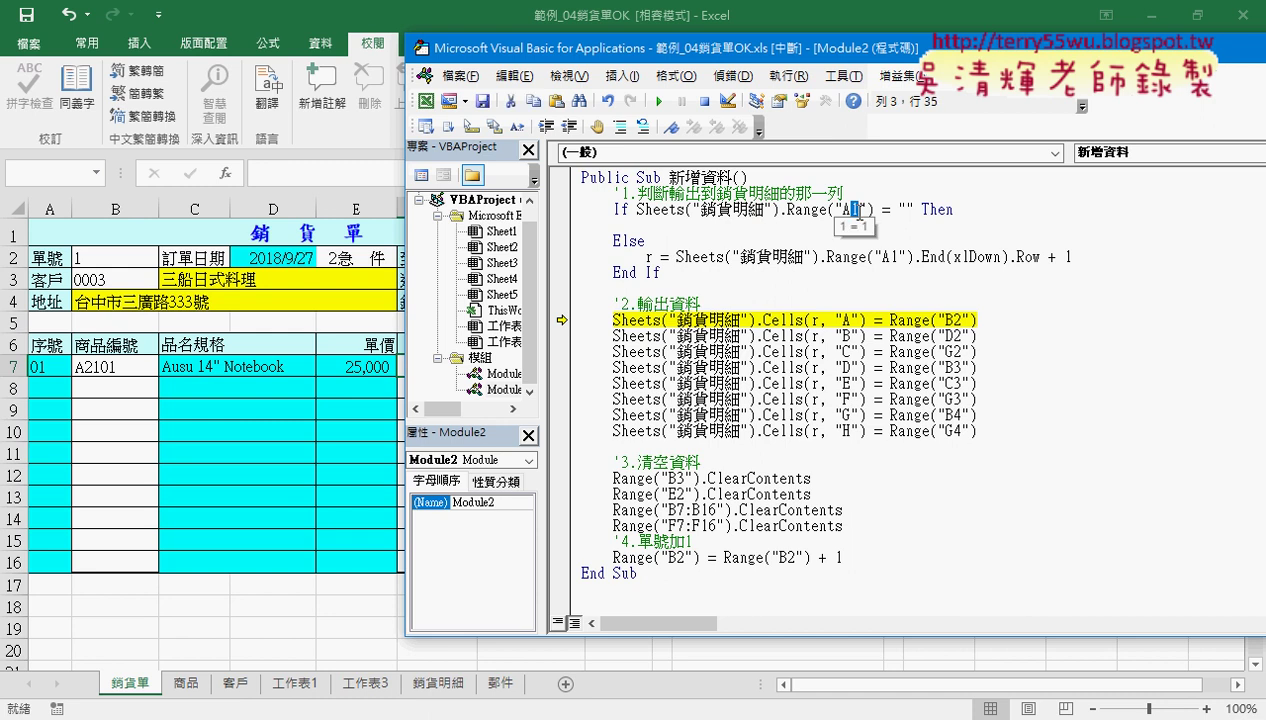
{"action": "type", "text": "2"}
{"action": "left_click", "coordinate": [452, 684]}
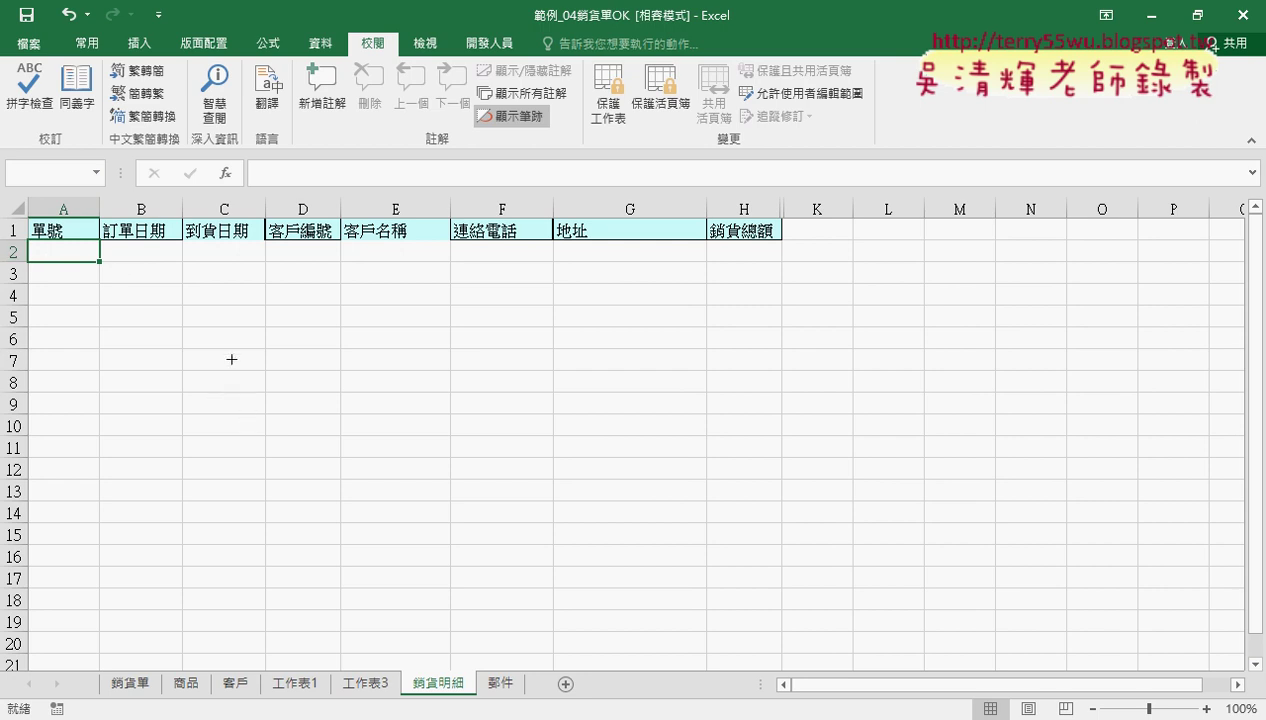
- Add an indented r=2 line in the Then branch, then highlight the whole If…End If block
{"action": "mouse_move", "coordinate": [362, 719]}
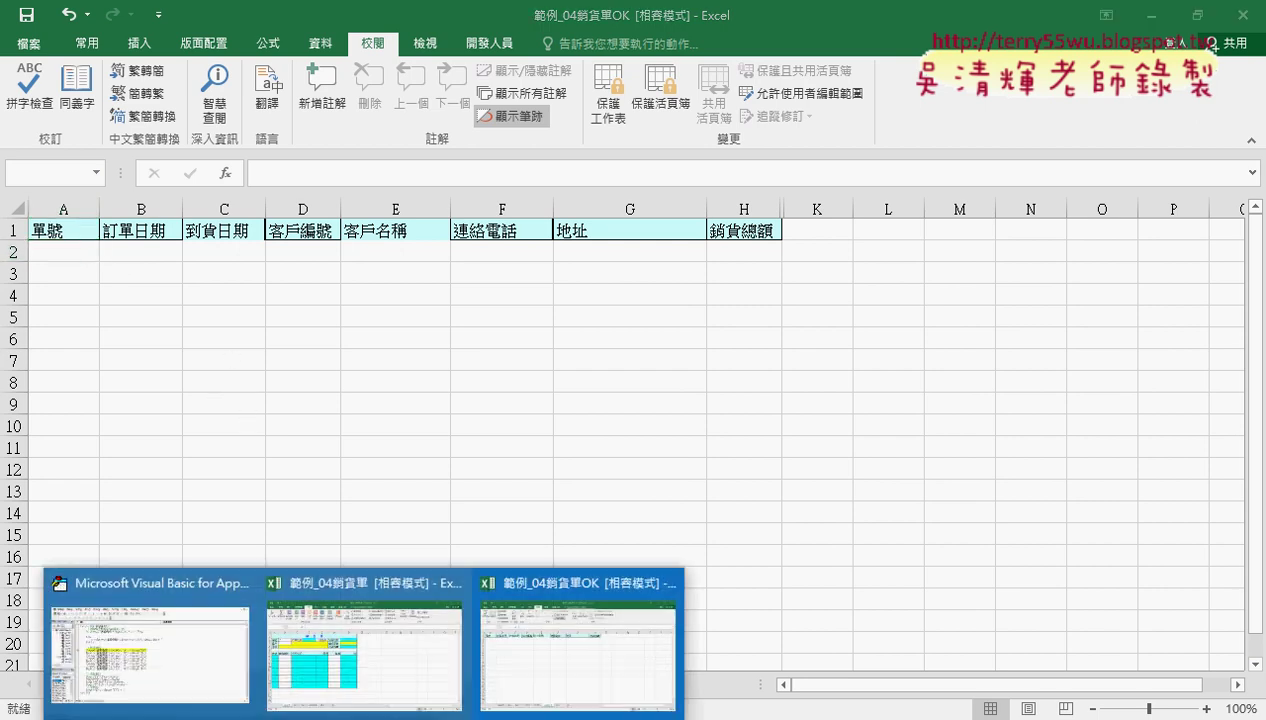
{"action": "left_click", "coordinate": [178, 678]}
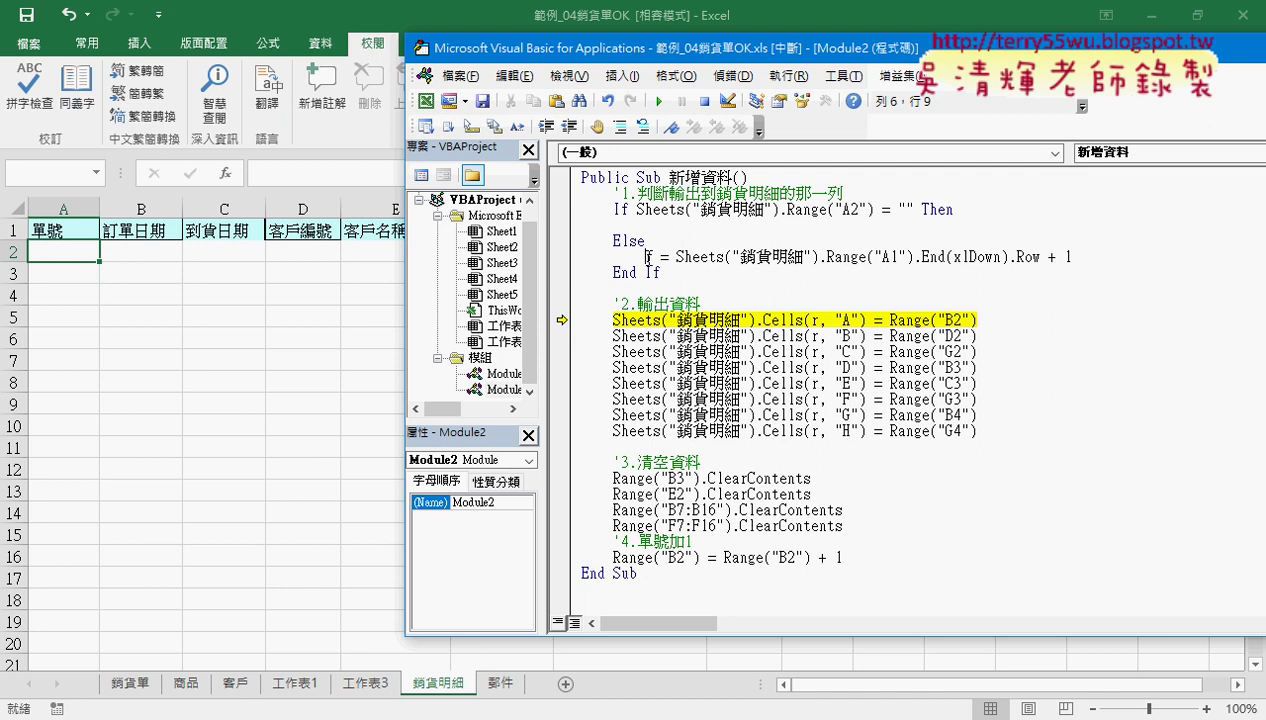
{"action": "left_click_drag", "start_coordinate": [645, 257], "coordinate": [1075, 256]}
{"action": "left_click", "coordinate": [838, 229]}
{"action": "key", "text": "Tab"}
{"action": "type", "text": "r"}
{"action": "type", "text": "="}
{"action": "type", "text": "2"}
{"action": "left_click_drag", "start_coordinate": [660, 272], "coordinate": [563, 220]}
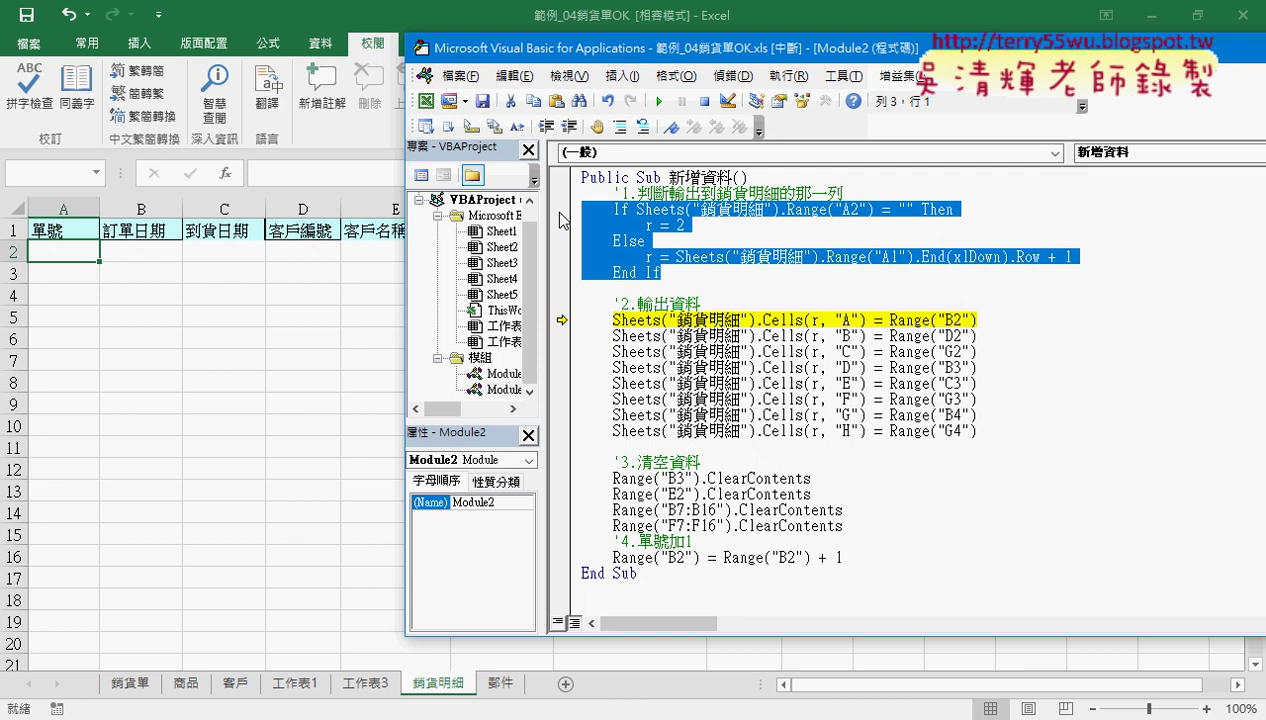
- Move the execution point back to the If test, step once to r = 2, and view 銷貨單
{"action": "left_click_drag", "start_coordinate": [913, 209], "coordinate": [787, 213]}
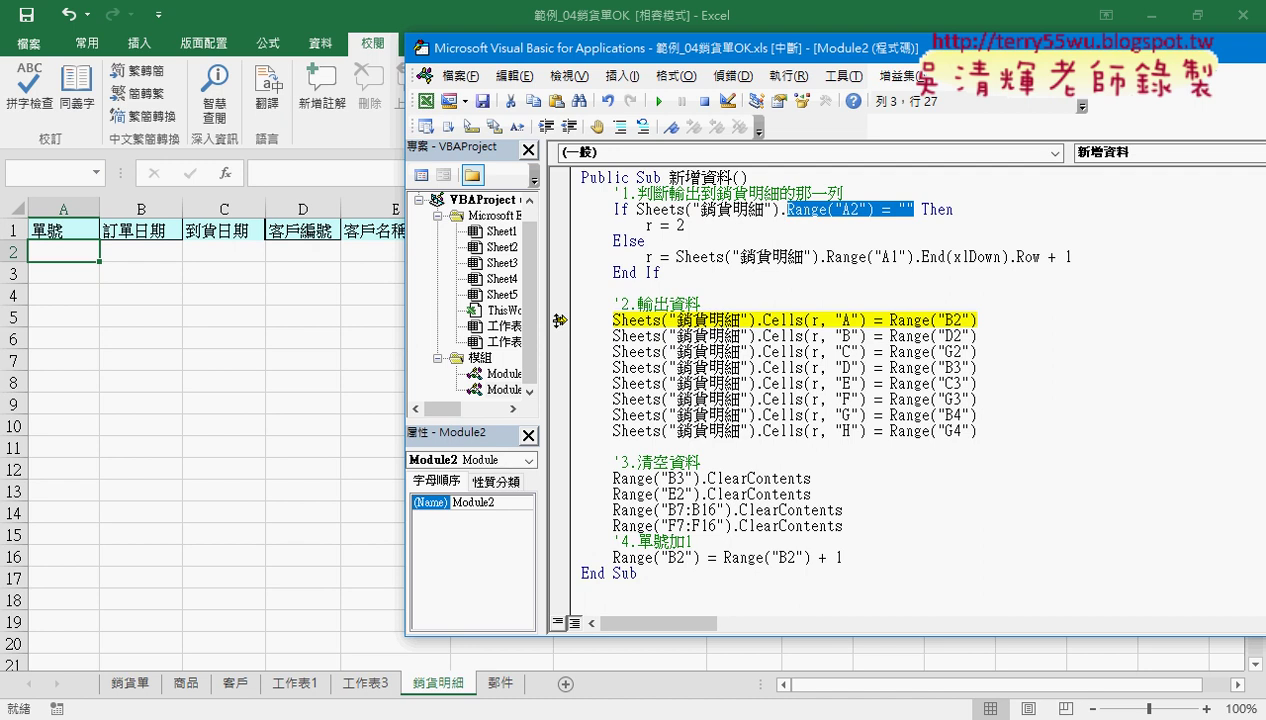
{"action": "left_click_drag", "start_coordinate": [559, 320], "coordinate": [565, 210]}
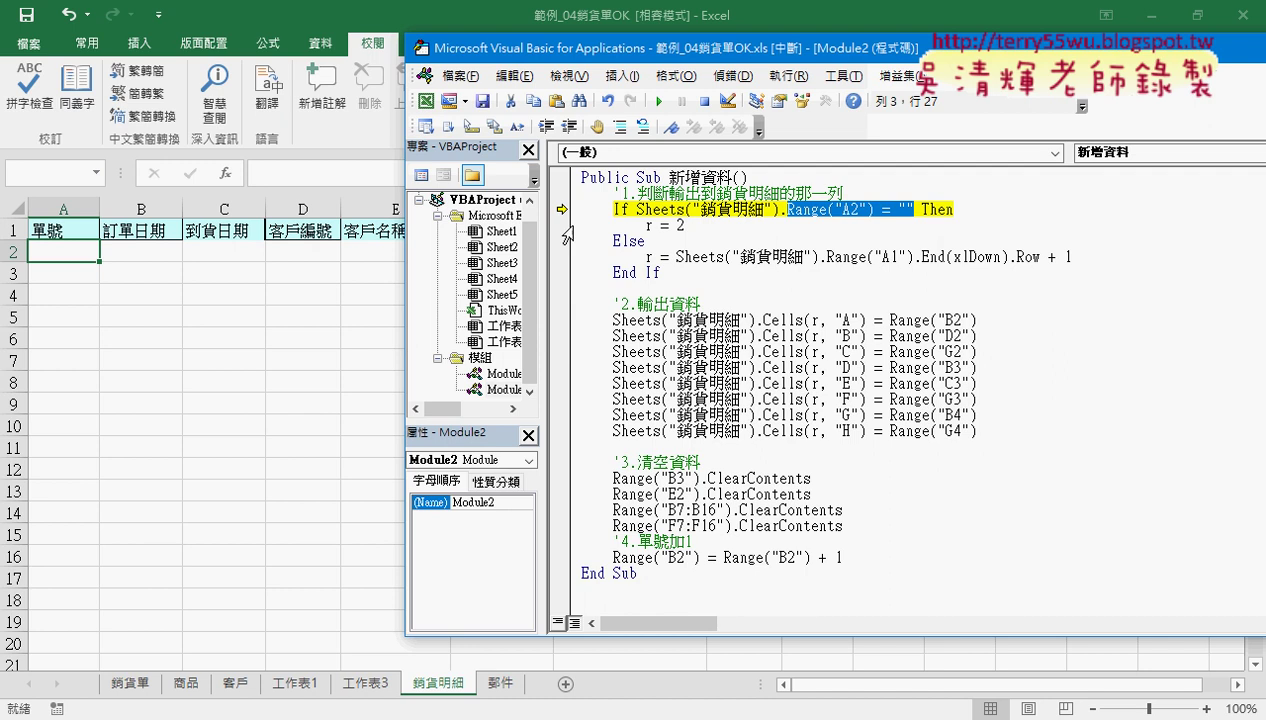
{"action": "mouse_move", "coordinate": [561, 209]}
{"action": "left_mouse_down"}
{"action": "mouse_move", "coordinate": [585, 333]}
{"action": "mouse_move", "coordinate": [560, 208]}
{"action": "left_mouse_up"}
{"action": "key", "text": "F8"}
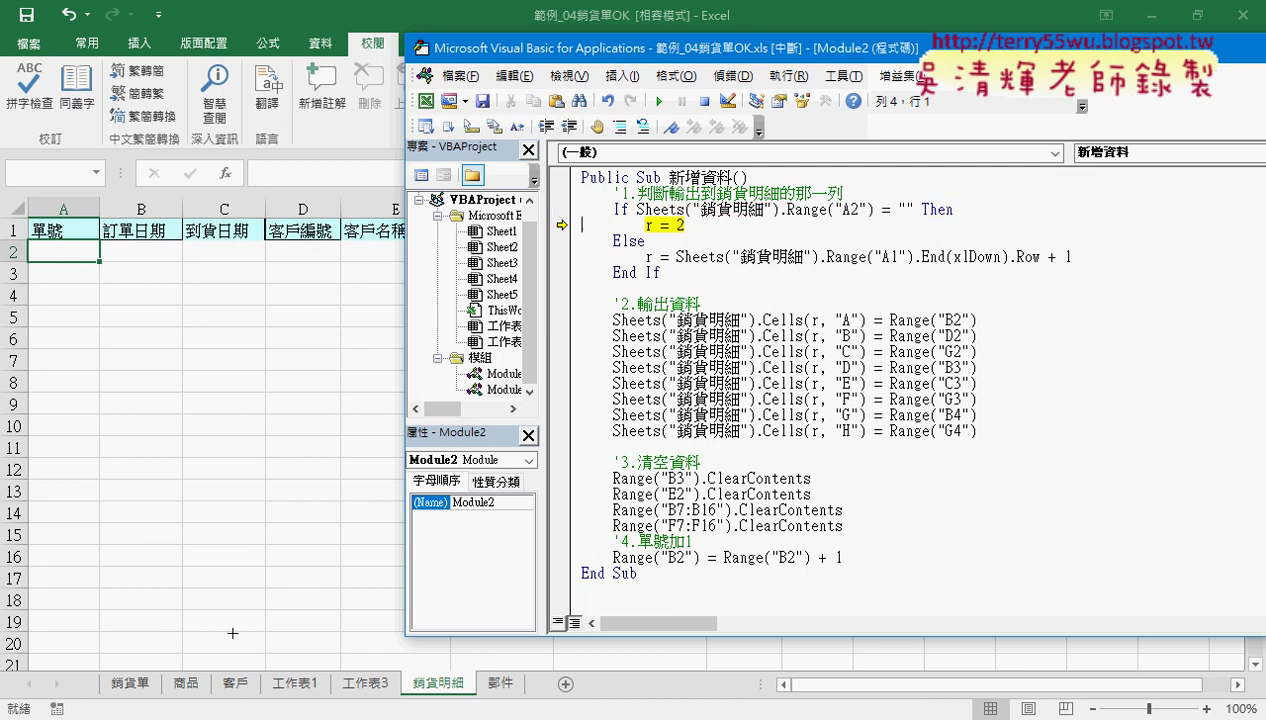
{"action": "left_click", "coordinate": [124, 685]}
{"action": "left_click", "coordinate": [124, 685]}
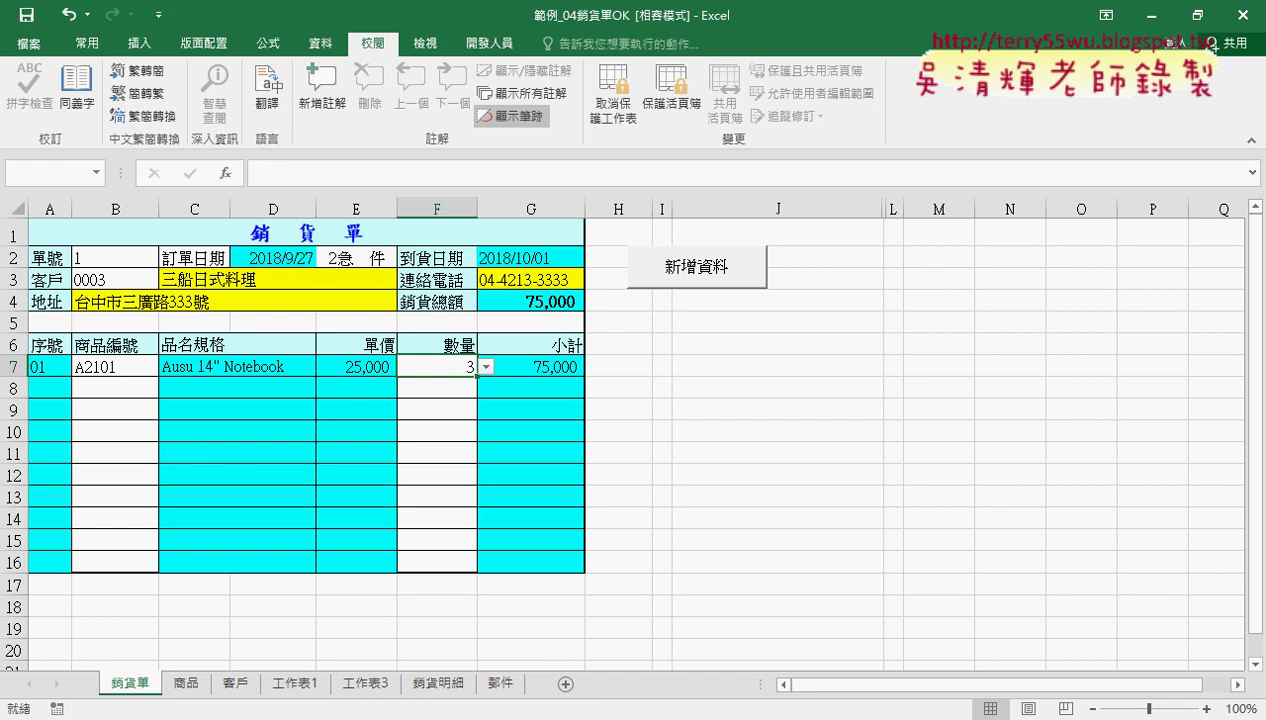
- Step through 新增資料 with F8 through the output, form-clearing and order-number increment lines
{"action": "left_click", "coordinate": [140, 630]}
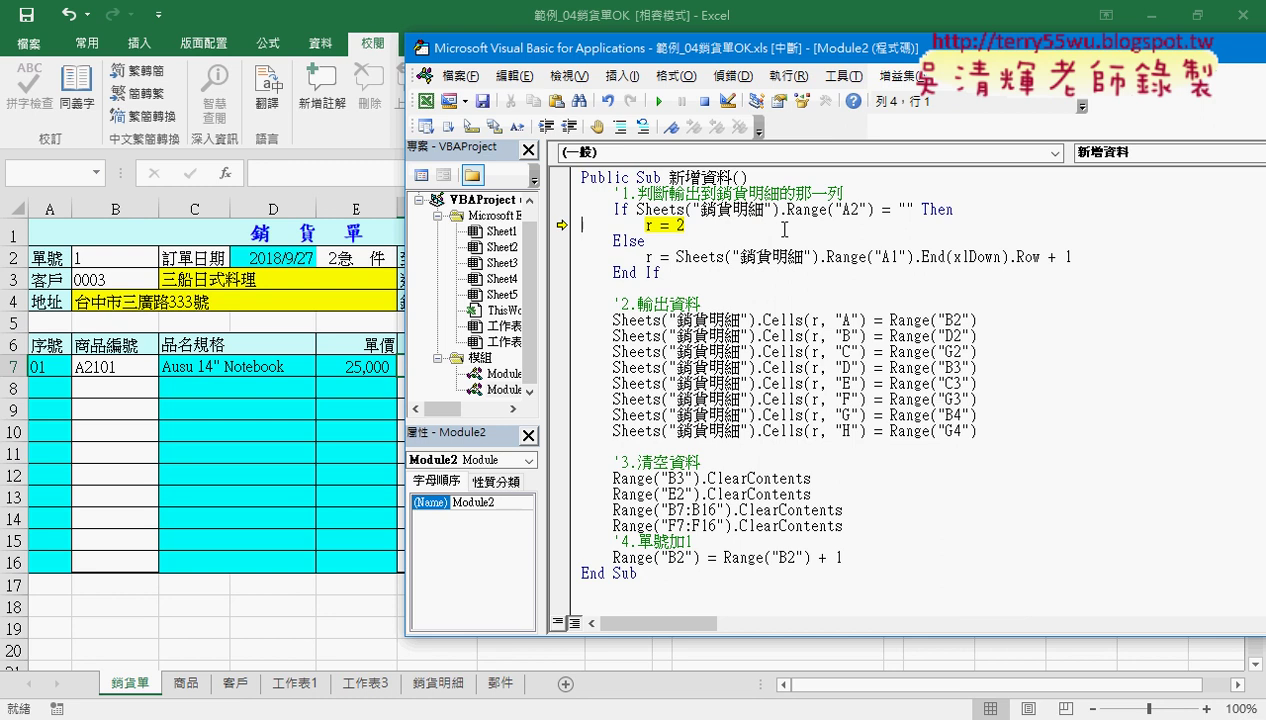
{"action": "key", "text": "F8"}
{"action": "key", "text": "F8"}
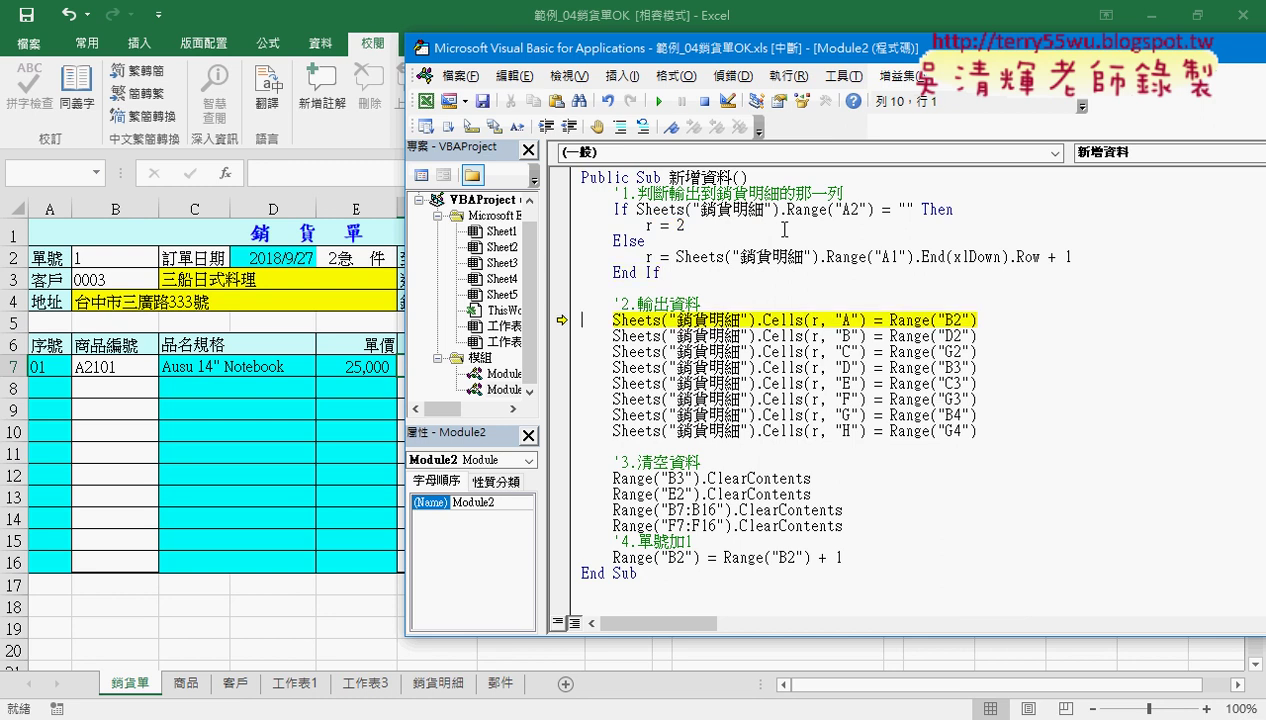
{"action": "key", "text": "F8"}
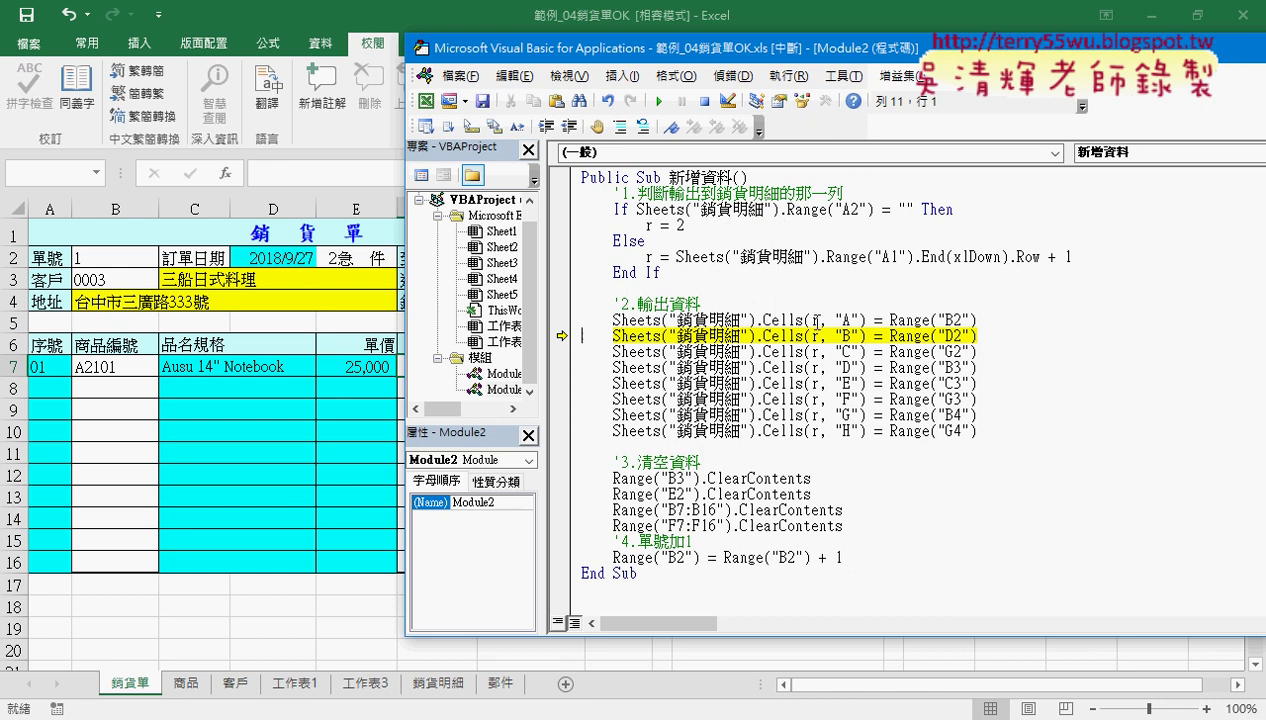
{"action": "mouse_move", "coordinate": [808, 319]}
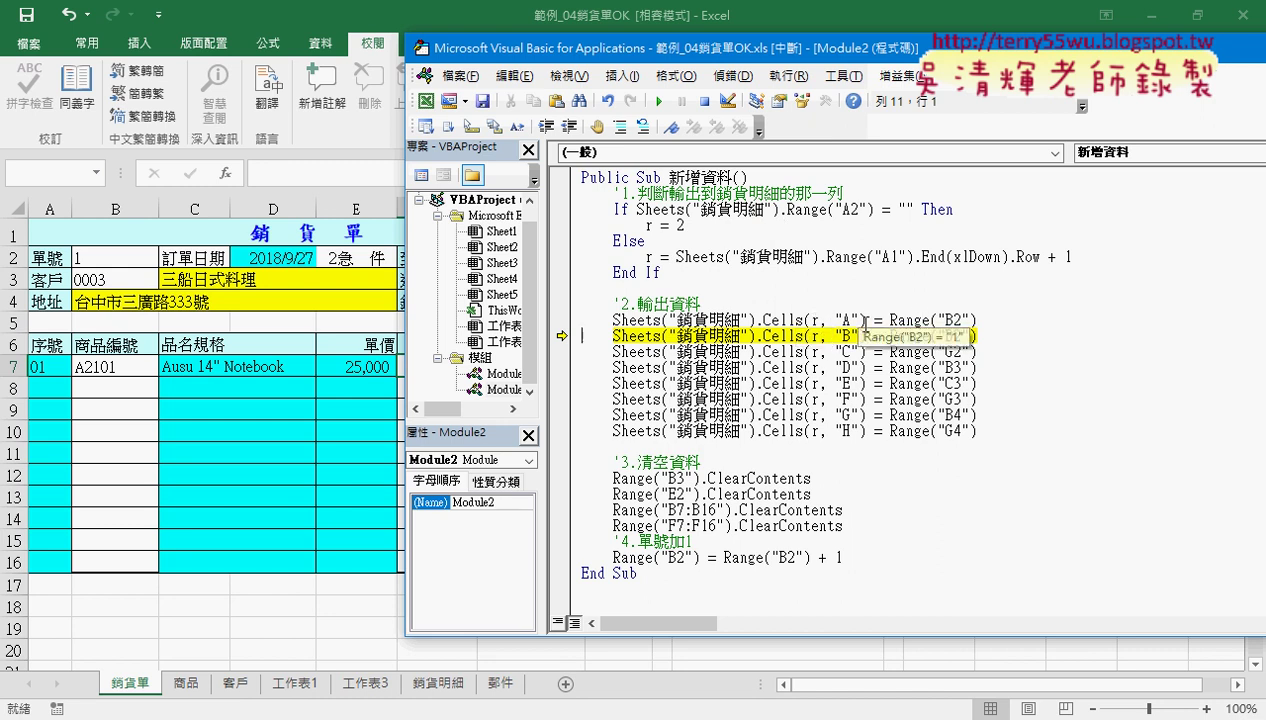
{"action": "key", "text": "F8"}
{"action": "key", "text": "F8"}
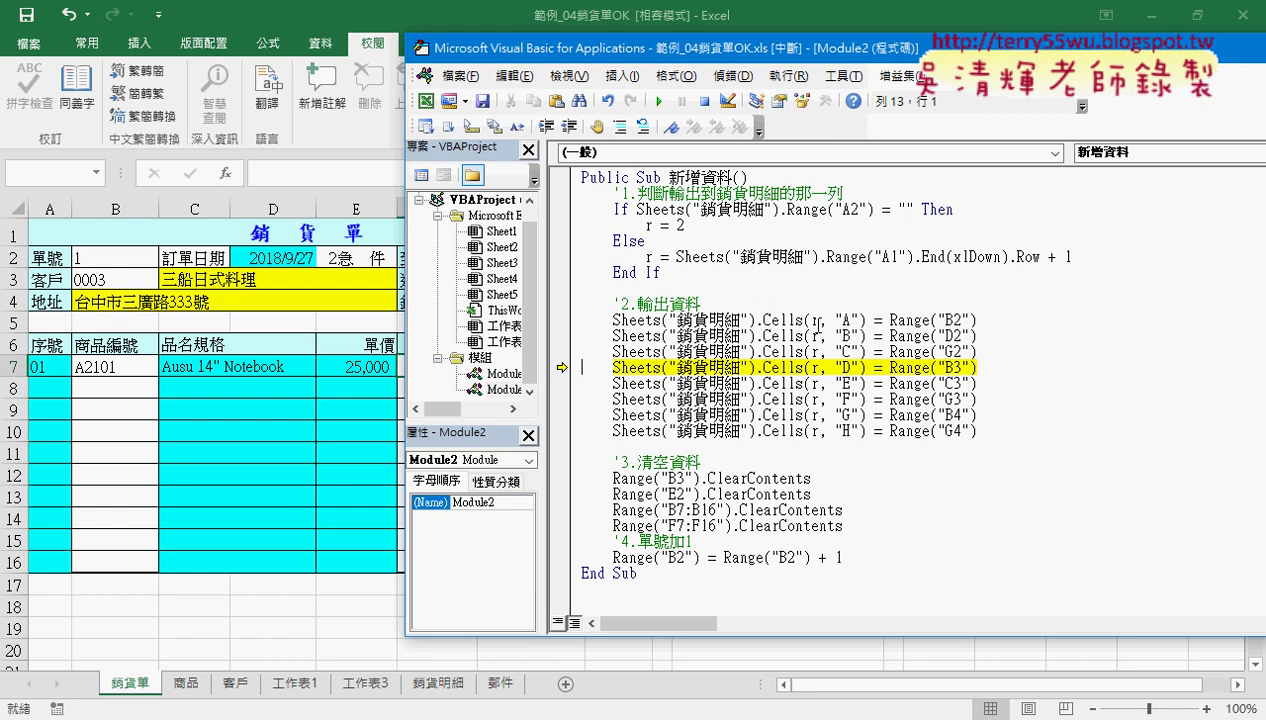
{"action": "key", "text": "F8"}
{"action": "key", "text": "F8"}
{"action": "key", "text": "F8"}
{"action": "key", "text": "F8"}
{"action": "key", "text": "F8"}
{"action": "key", "text": "F8"}
{"action": "key", "text": "F8"}
{"action": "key", "text": "F8"}
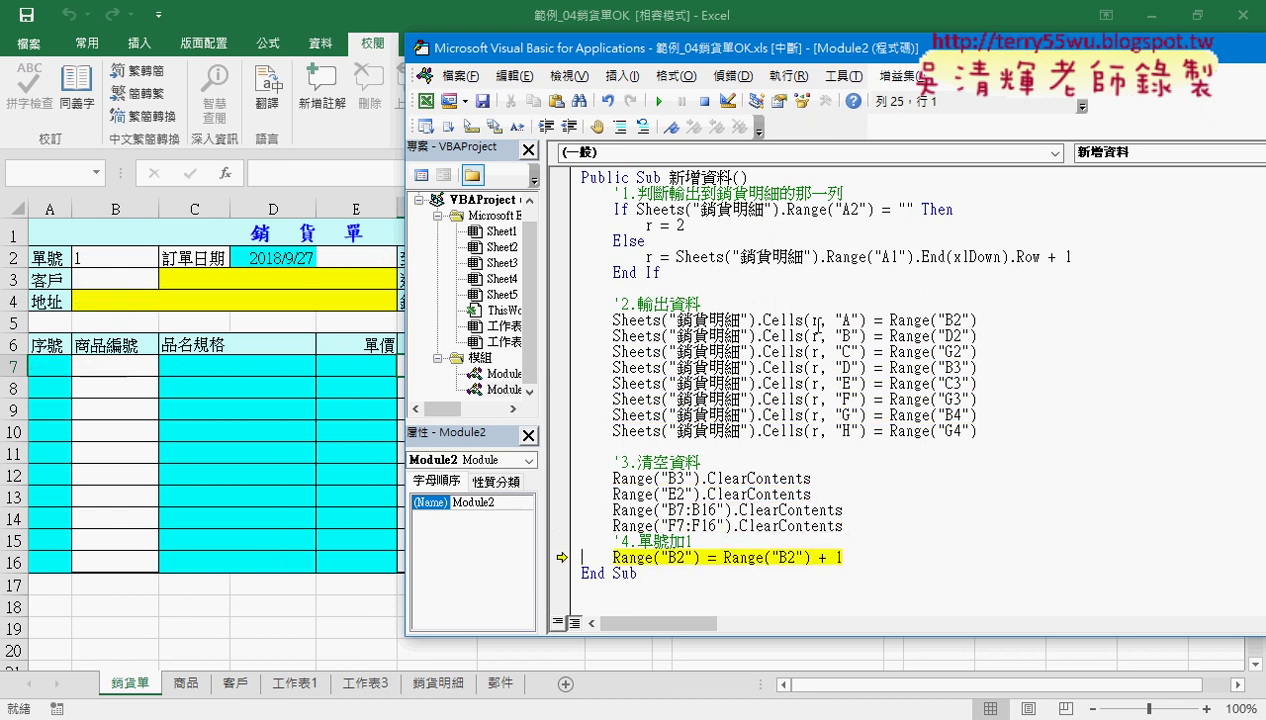
{"action": "key", "text": "F8"}
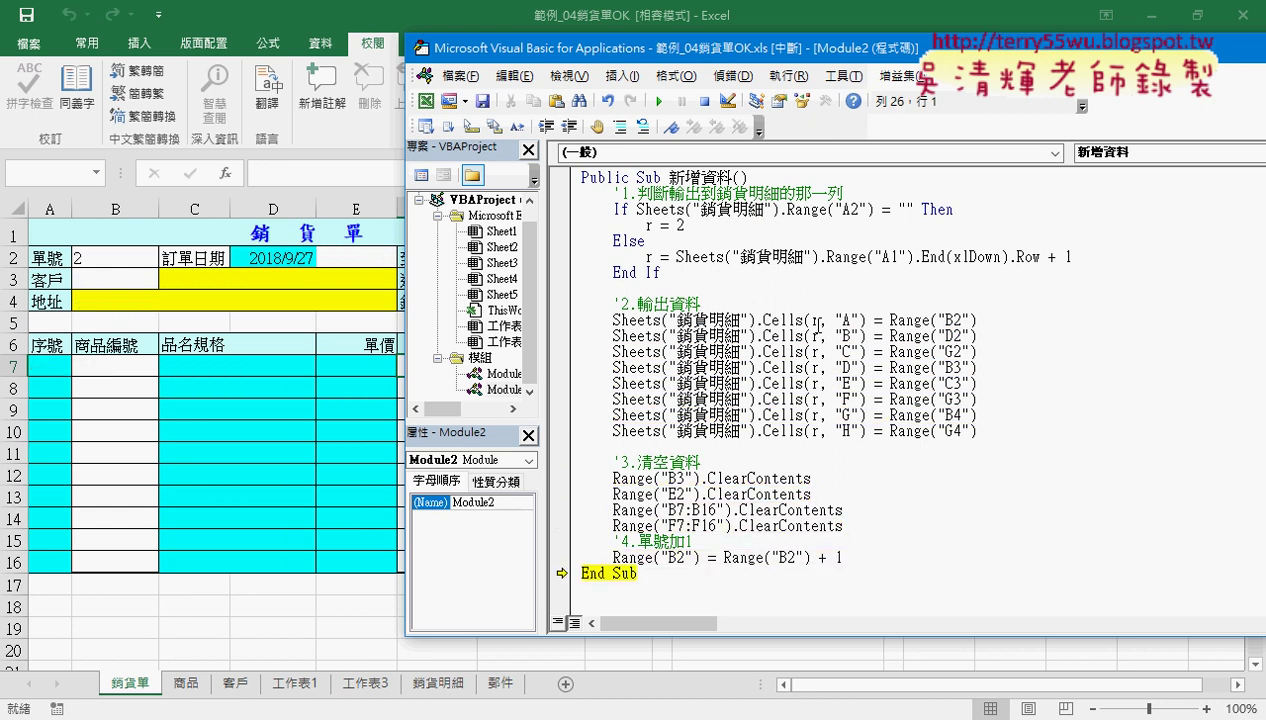
{"action": "key", "text": "F8"}
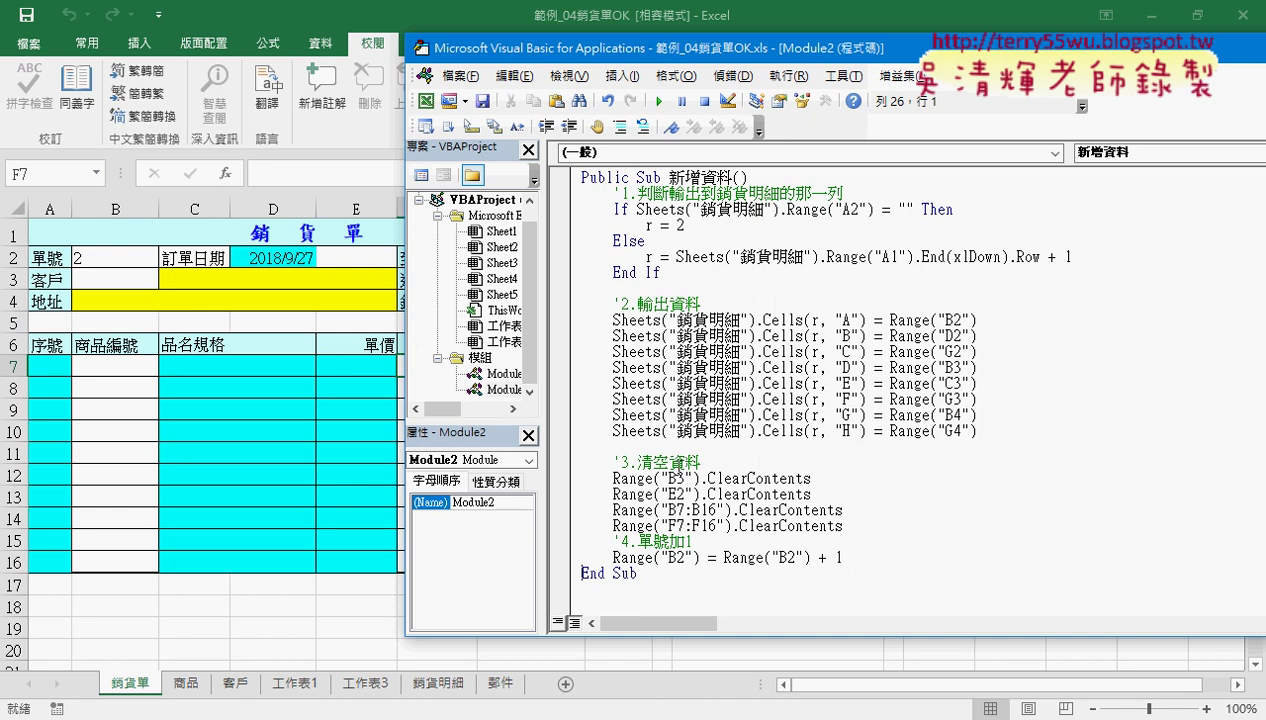
- Check that 銷貨明細 row 2 holds order 1 across A–H, then return to 銷貨單
{"action": "left_click", "coordinate": [436, 686]}
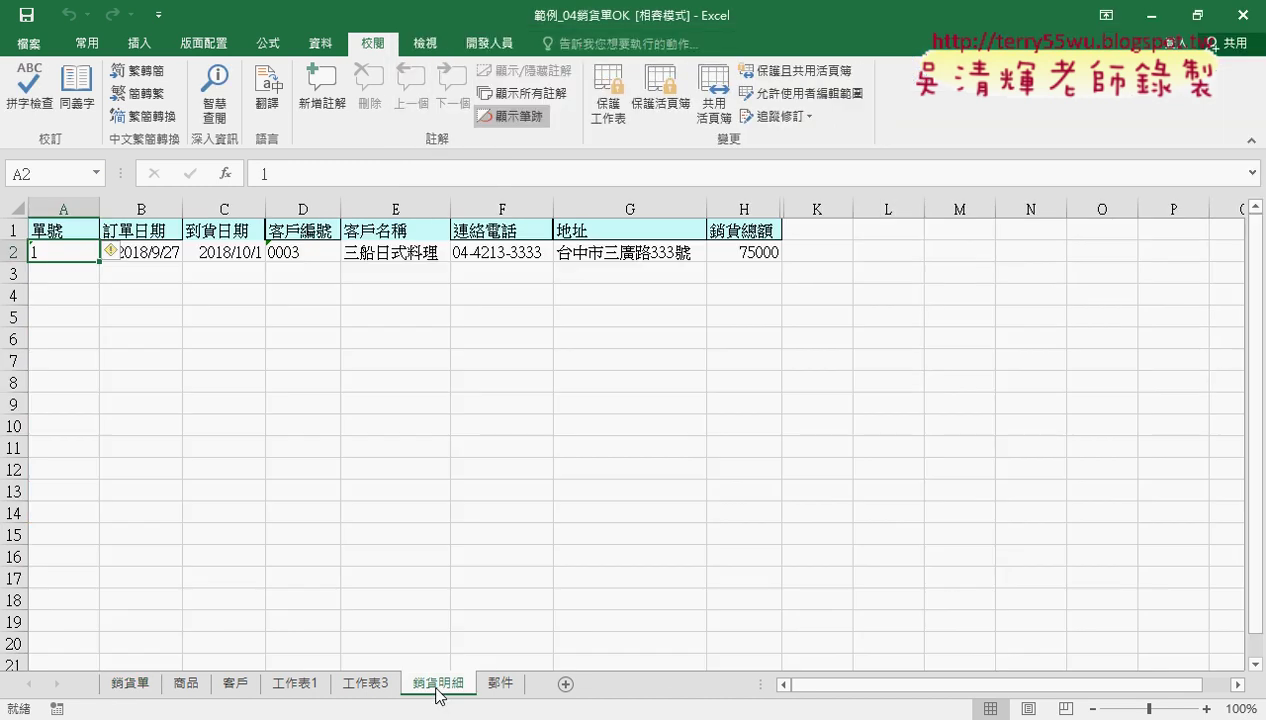
{"action": "left_click_drag", "start_coordinate": [75, 250], "coordinate": [716, 243]}
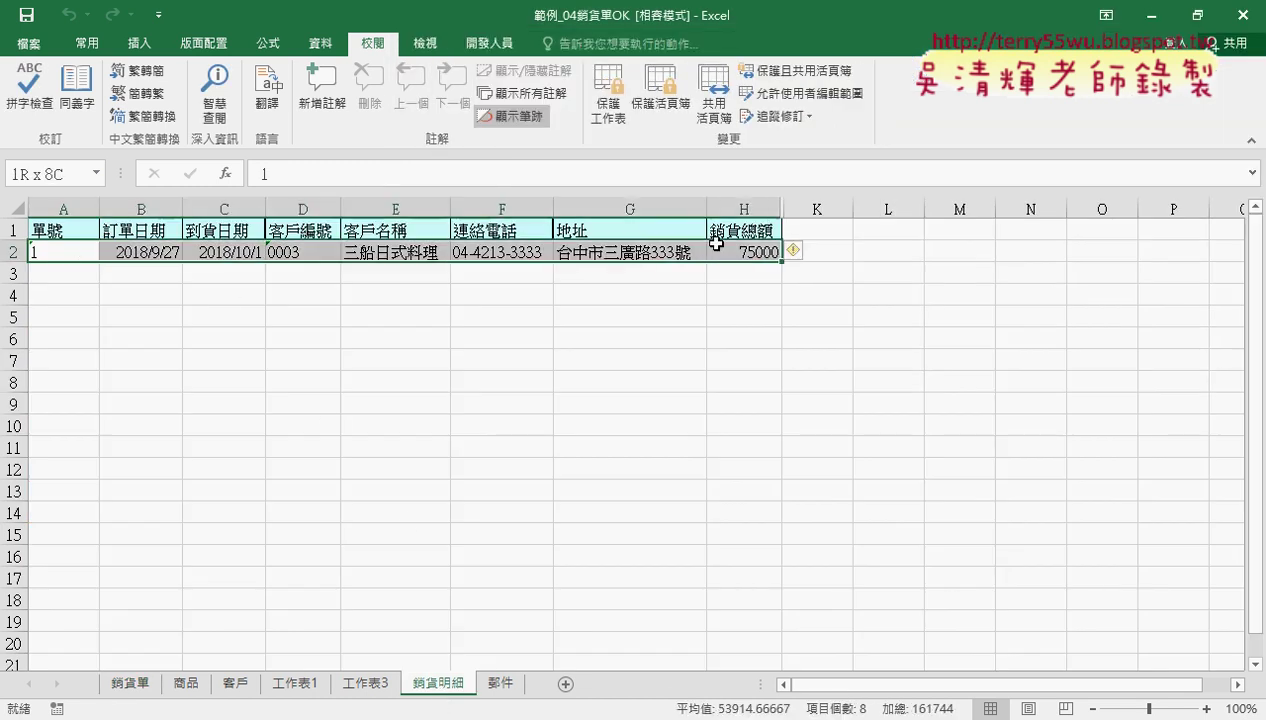
{"action": "left_click", "coordinate": [133, 685]}
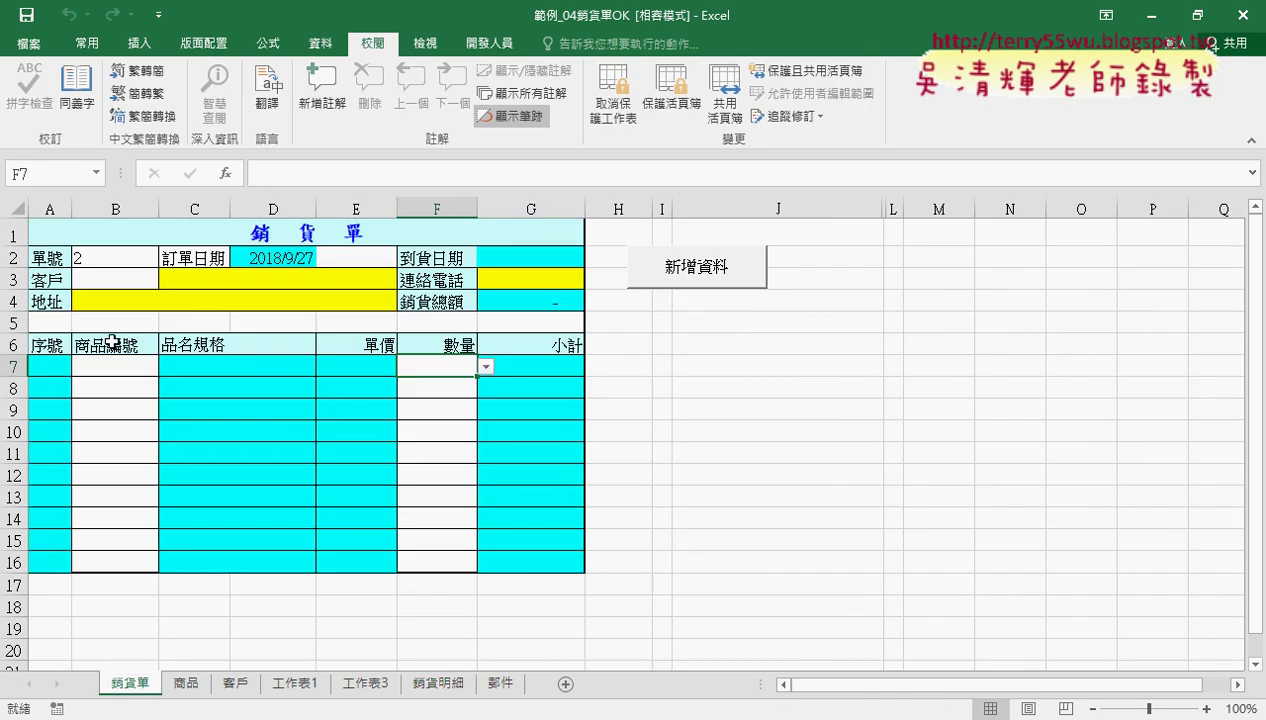
- Choose 2急 件 delivery in E2 and the second customer in B3
{"action": "left_click", "coordinate": [140, 256]}
{"action": "left_click", "coordinate": [355, 256]}
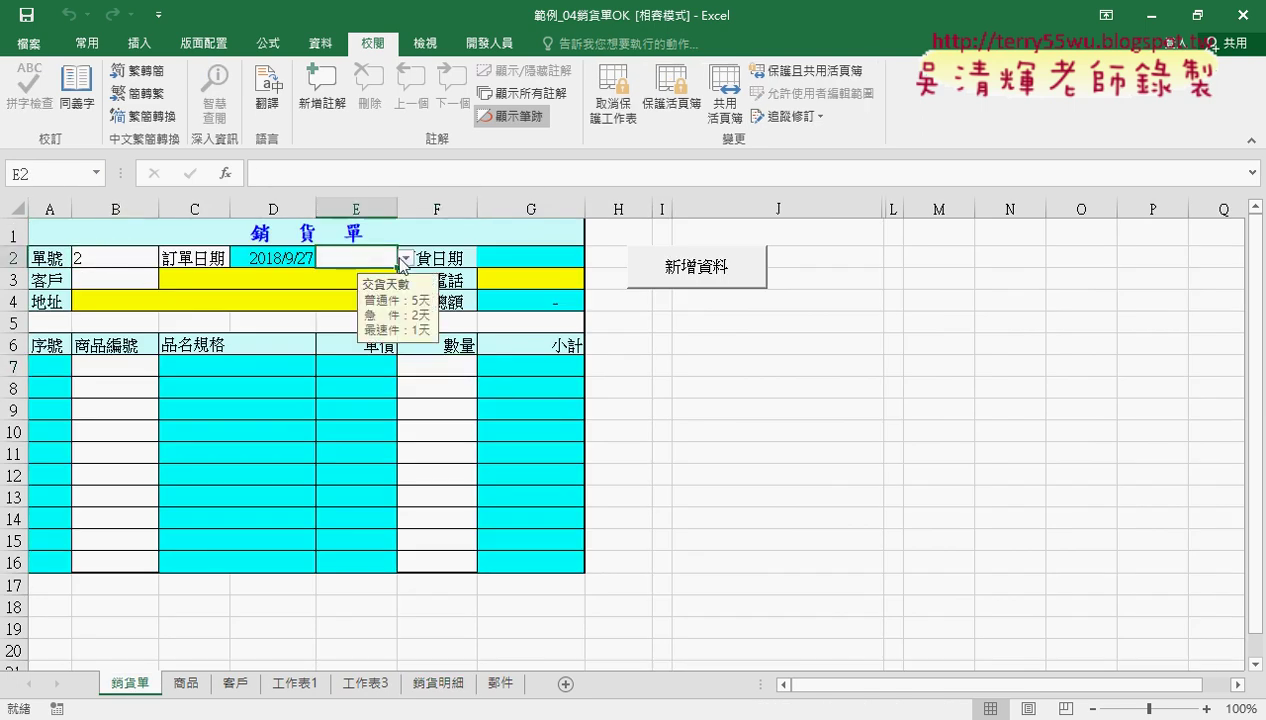
{"action": "left_click", "coordinate": [404, 259]}
{"action": "left_click", "coordinate": [386, 292]}
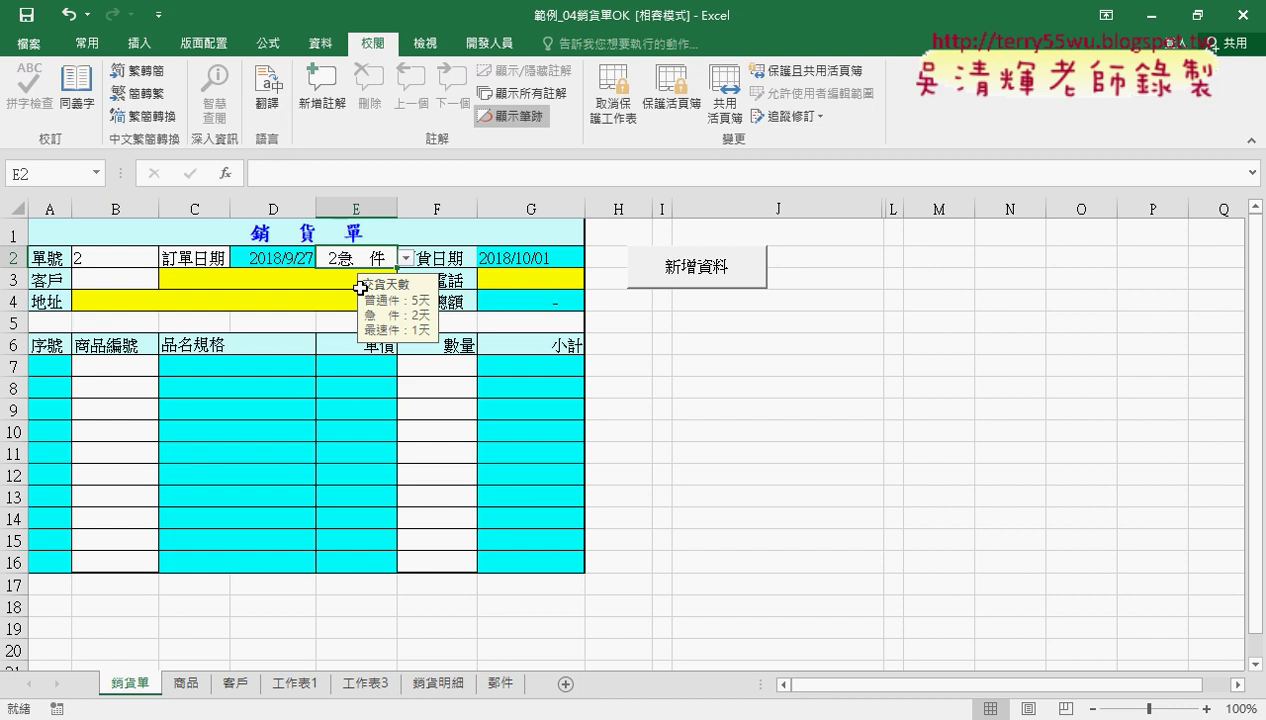
{"action": "left_click", "coordinate": [130, 277]}
{"action": "left_click", "coordinate": [168, 280]}
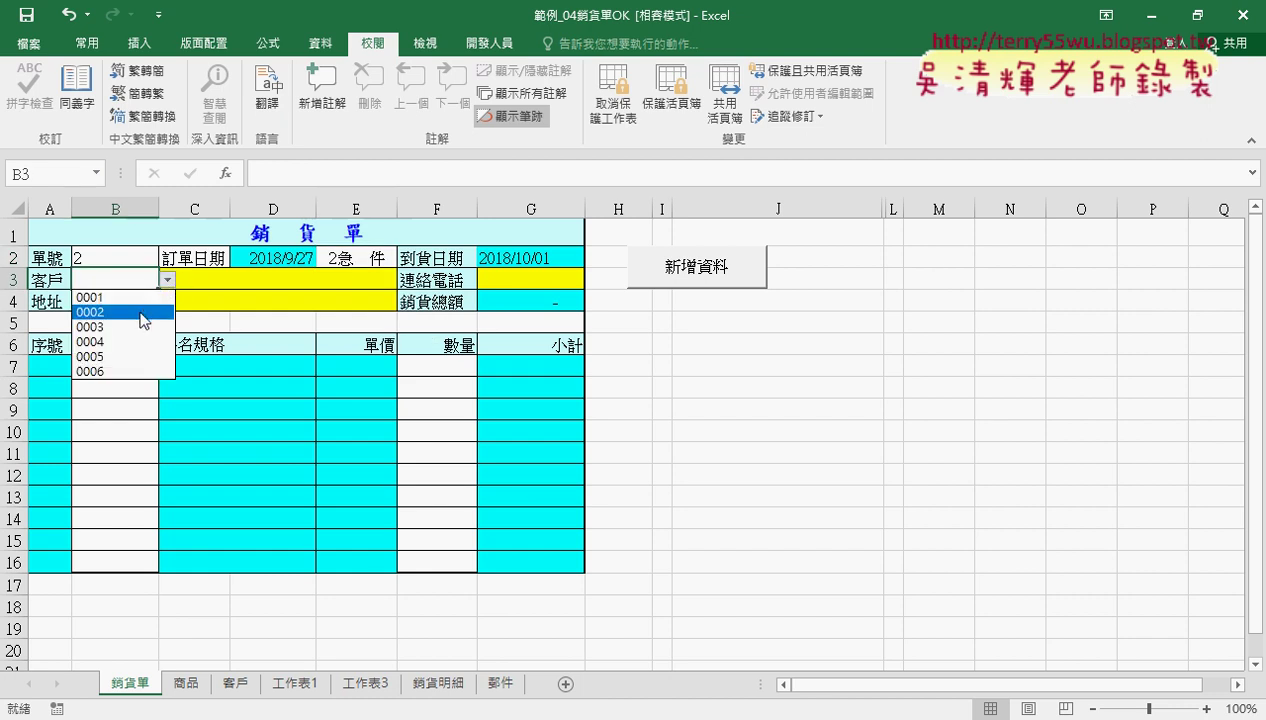
{"action": "left_click", "coordinate": [140, 311]}
- Pick product A2101 in B7 and quantity 3 in F7
{"action": "left_click", "coordinate": [138, 366]}
{"action": "left_click", "coordinate": [167, 367]}
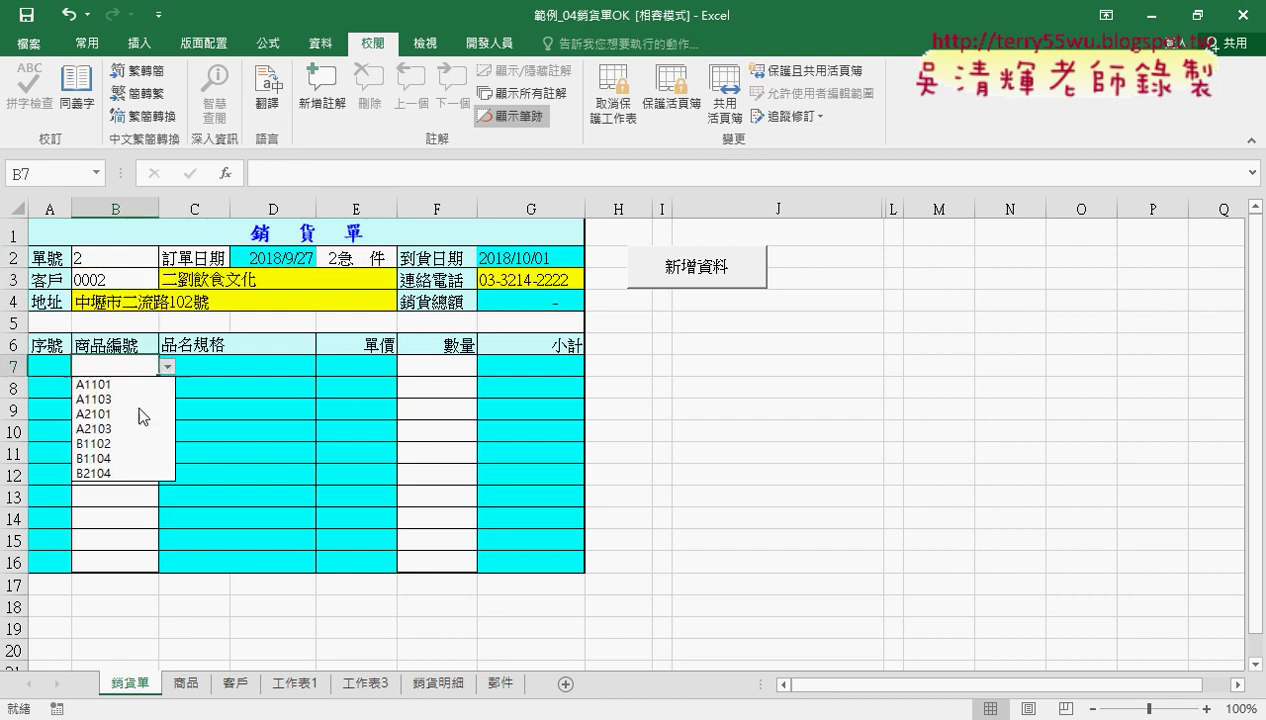
{"action": "left_click", "coordinate": [100, 413]}
{"action": "left_click", "coordinate": [418, 367]}
{"action": "left_click", "coordinate": [486, 367]}
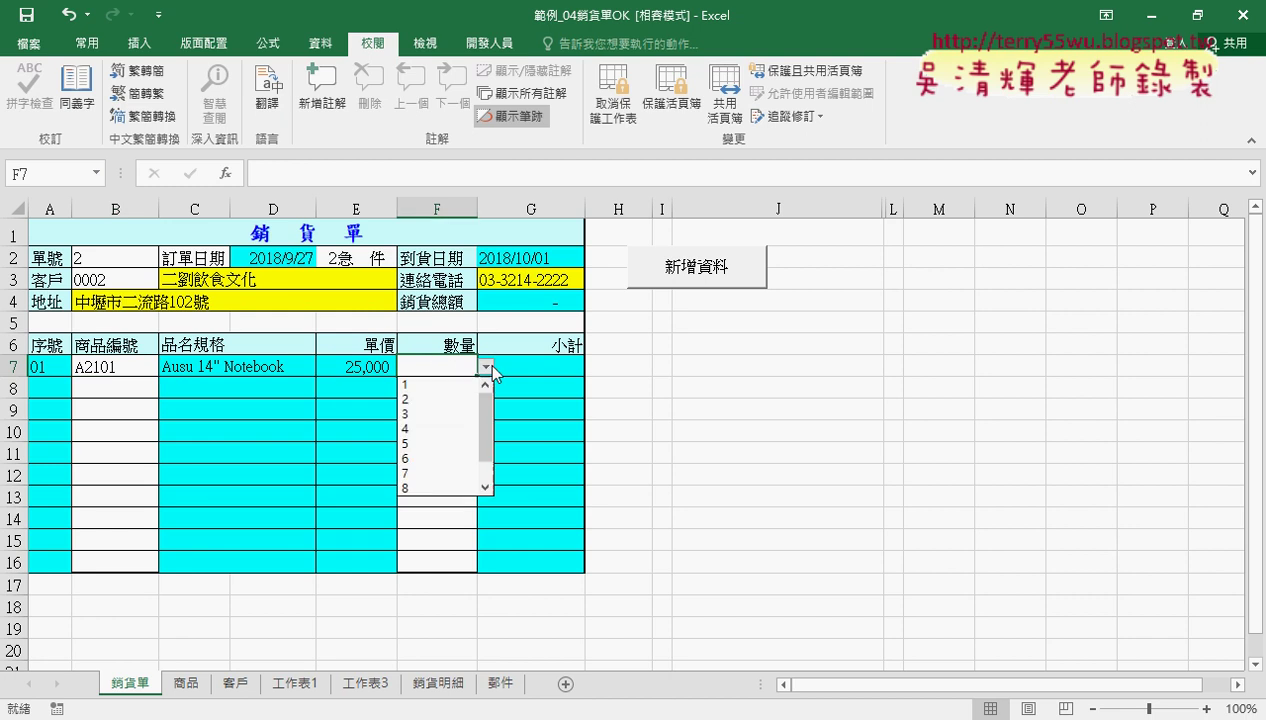
{"action": "left_click", "coordinate": [452, 405]}
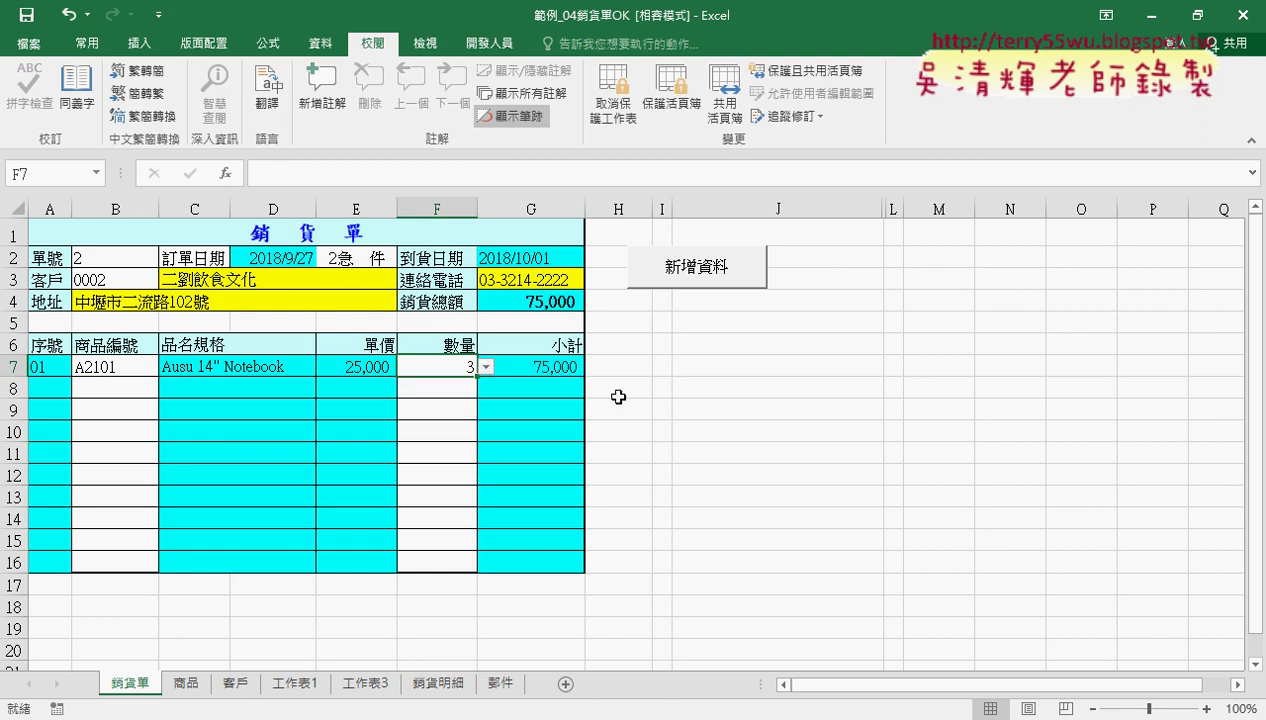
- Set a breakpoint on the If test, run 新增資料 for the new order, and check 銷貨明細's existing row
{"action": "left_click", "coordinate": [141, 620]}
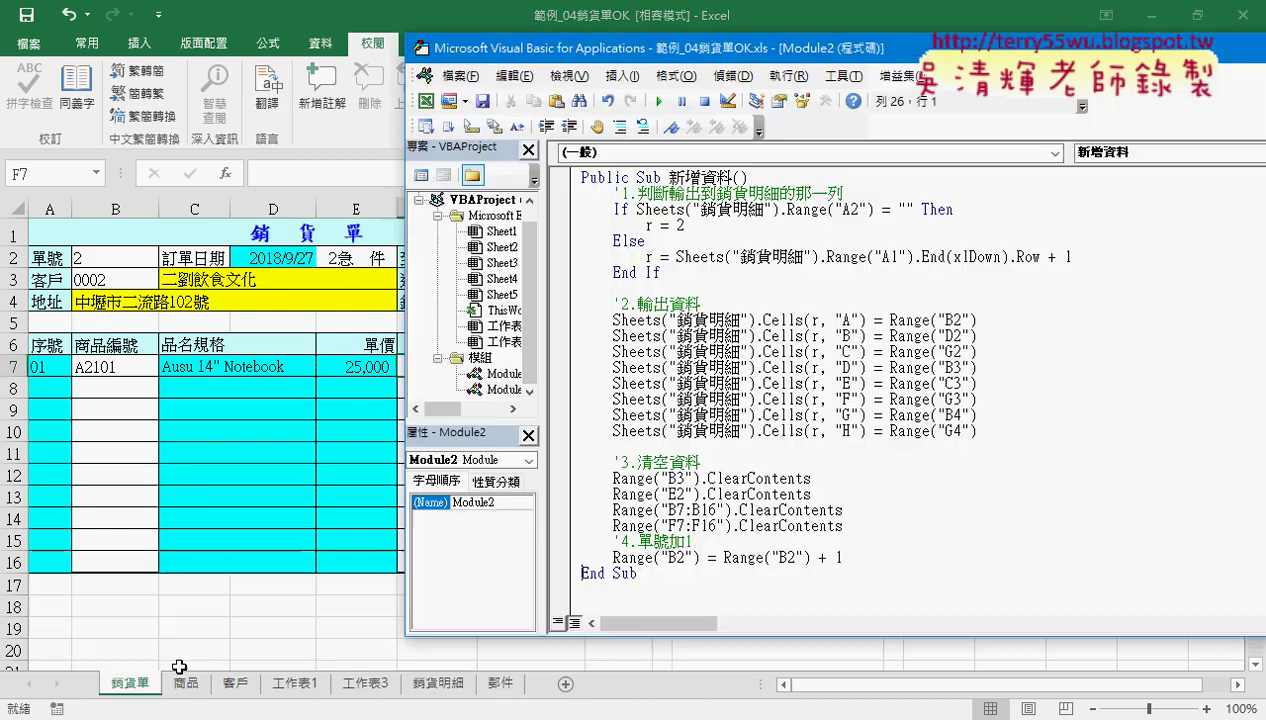
{"action": "left_click", "coordinate": [557, 210]}
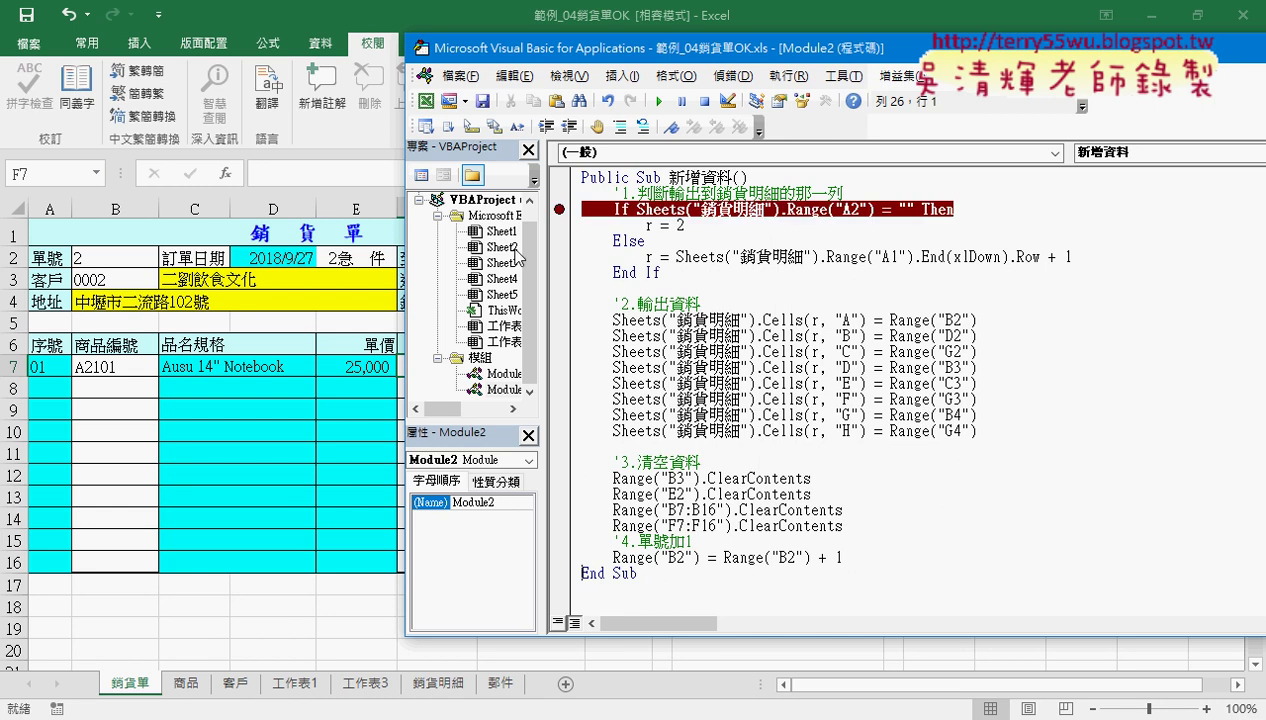
{"action": "left_click", "coordinate": [356, 324]}
{"action": "left_click", "coordinate": [739, 271]}
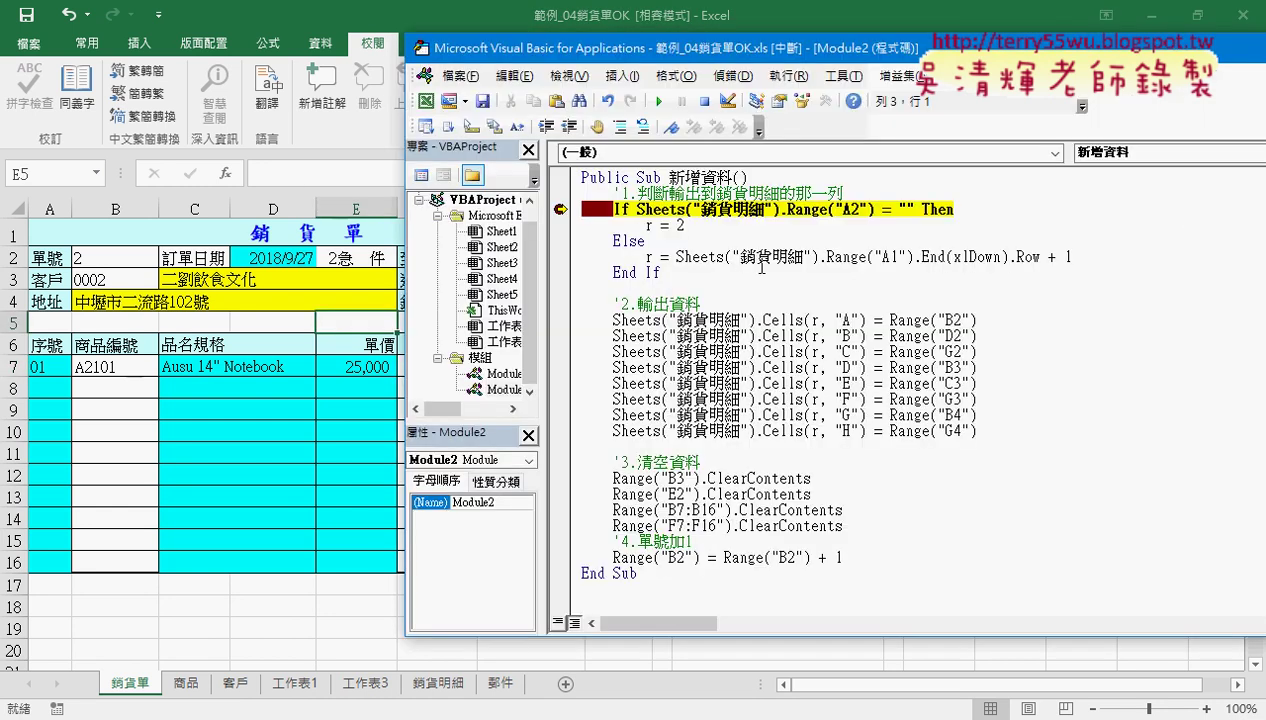
{"action": "key", "text": "F8"}
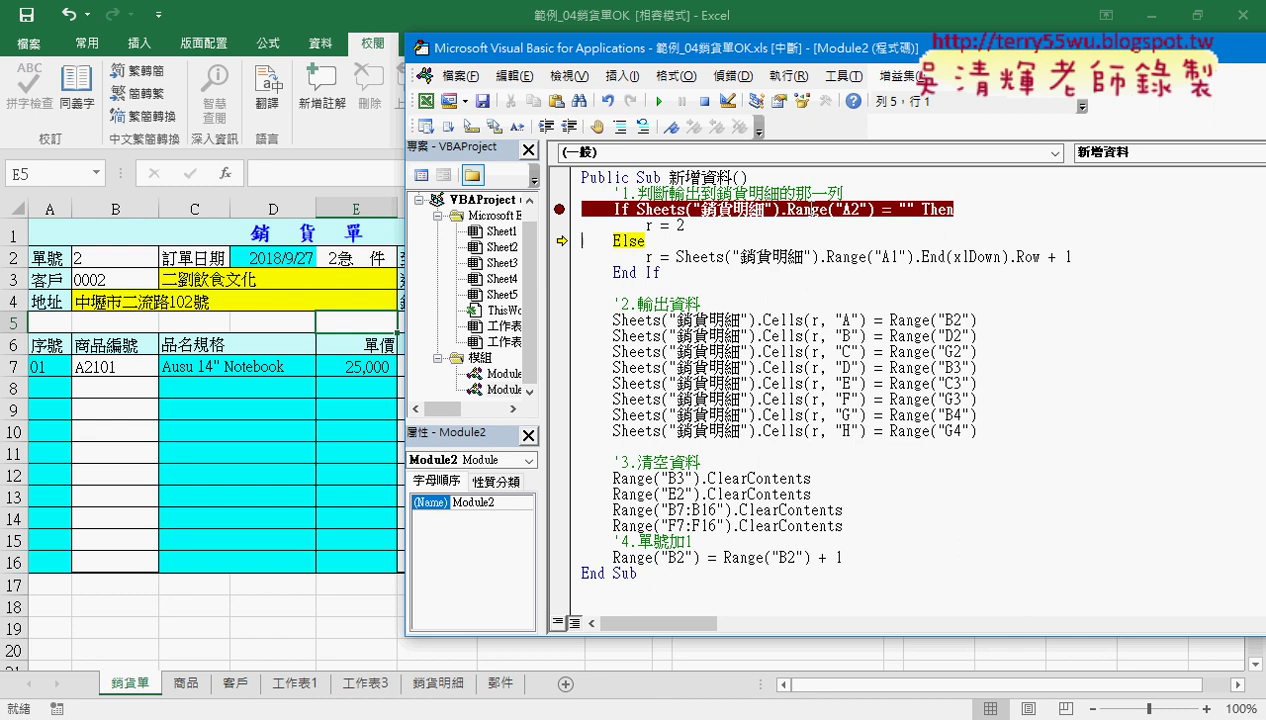
{"action": "left_click", "coordinate": [440, 683]}
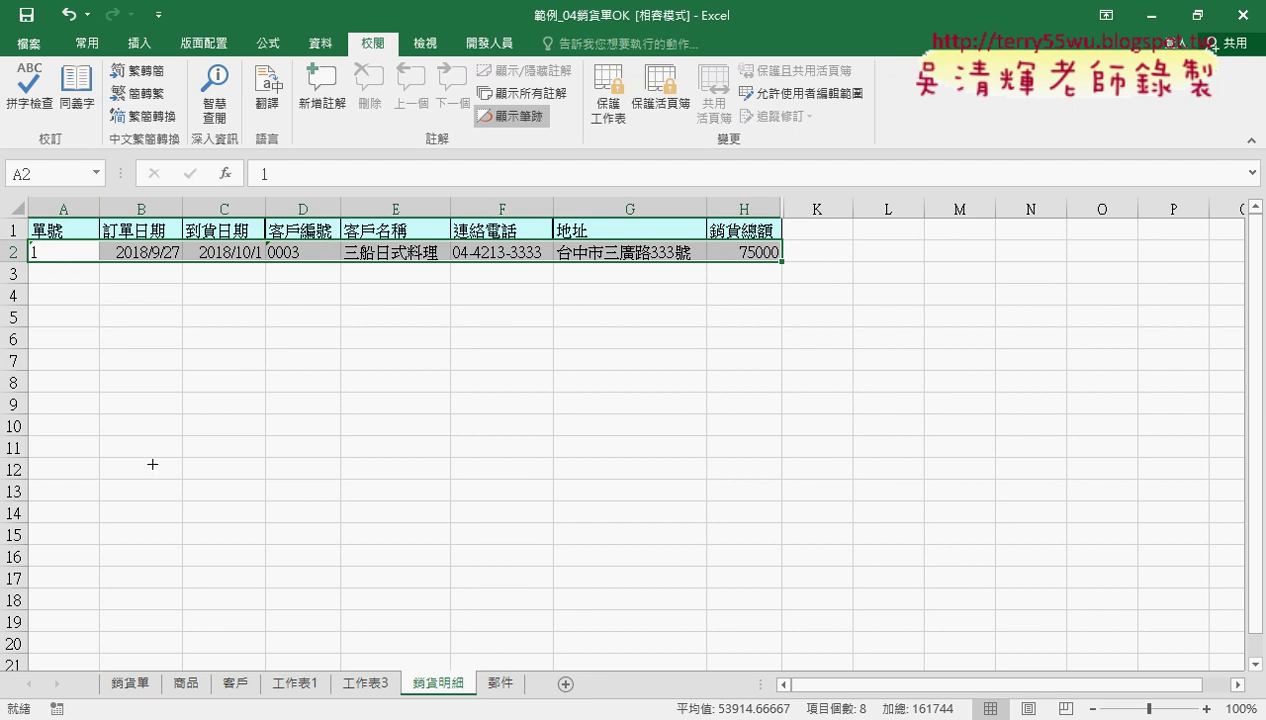
- Step through the next-row calculation and the lines copying the order to row 3, then view 銷貨單
{"action": "left_click", "coordinate": [363, 719]}
{"action": "left_click", "coordinate": [221, 676]}
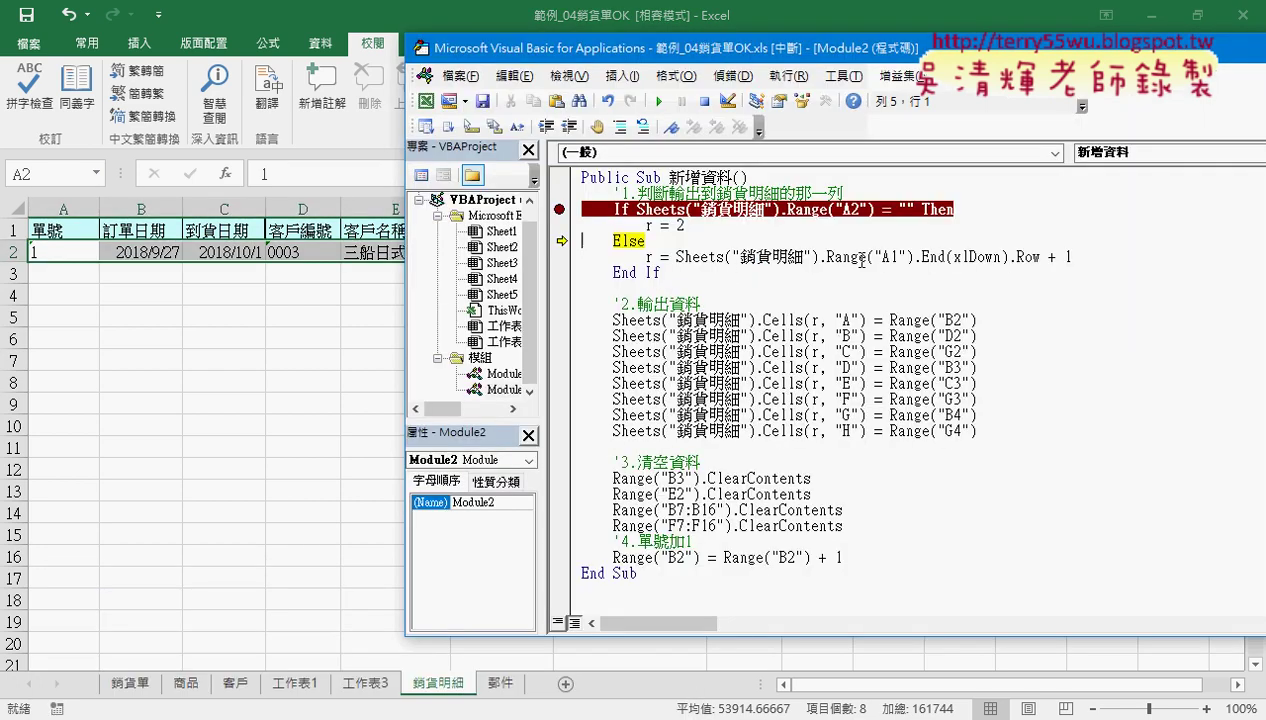
{"action": "key", "text": "F8"}
{"action": "key", "text": "F8"}
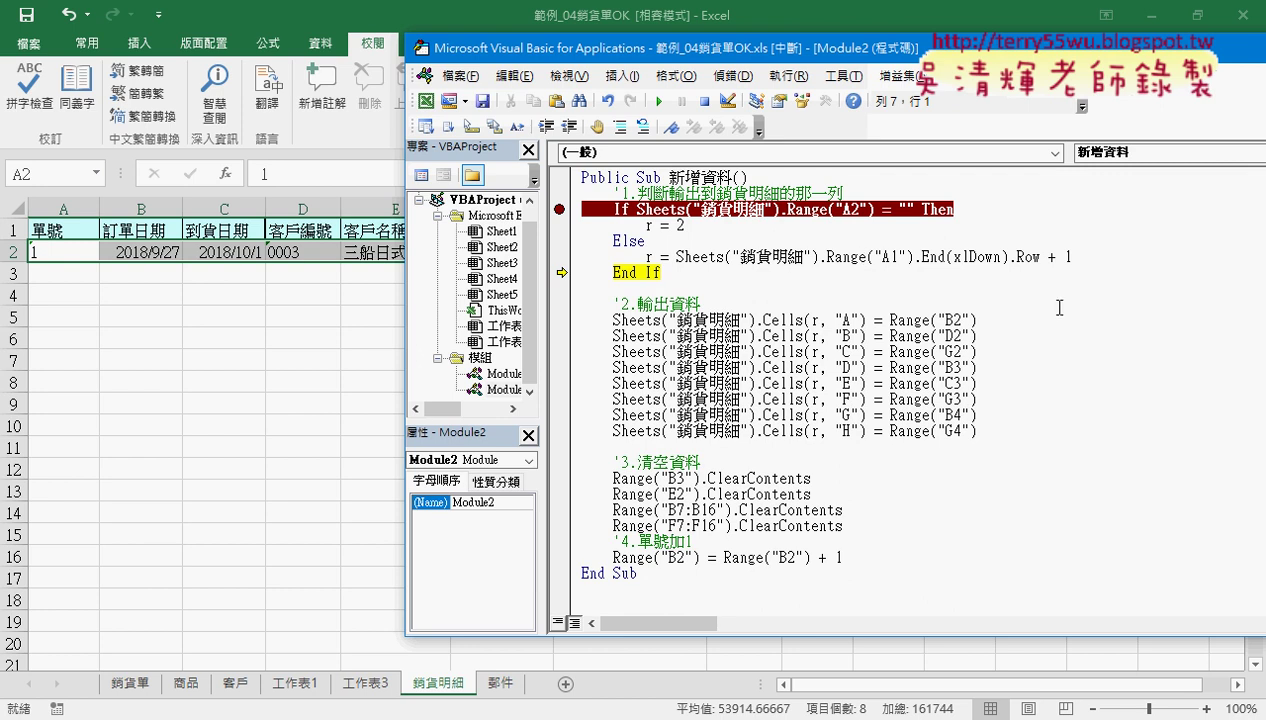
{"action": "mouse_move", "coordinate": [648, 262]}
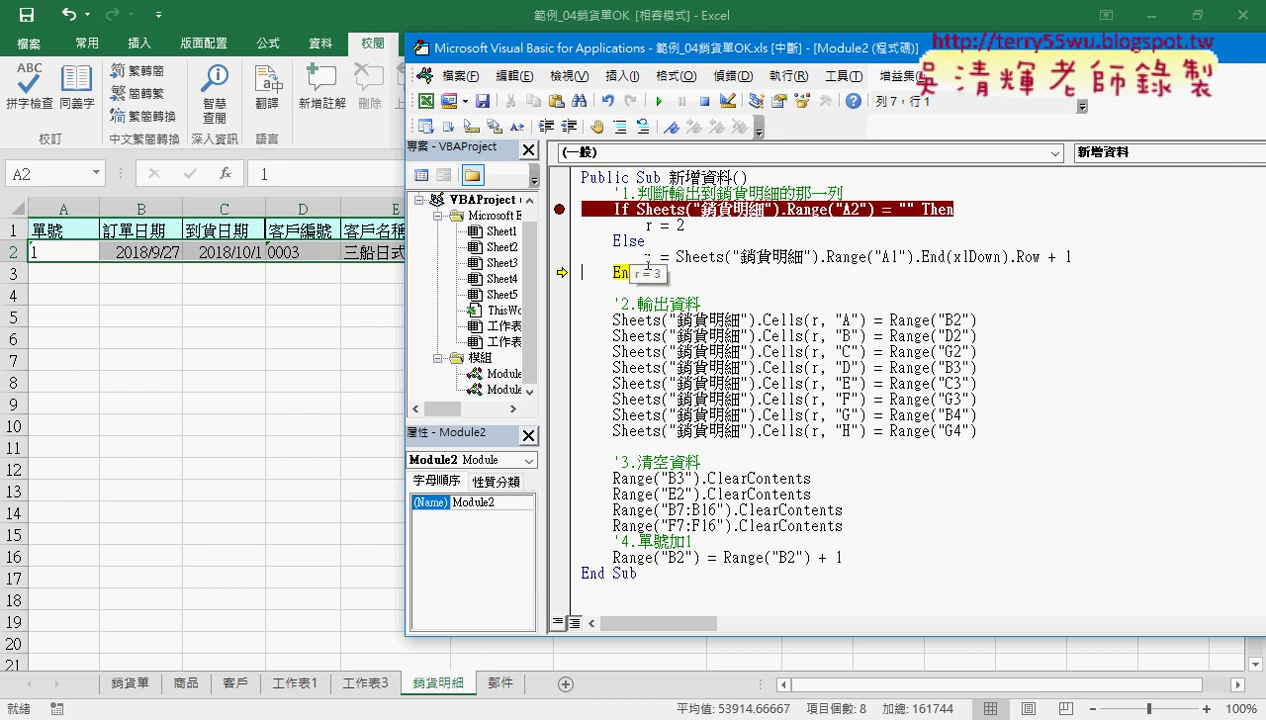
{"action": "key", "text": "F8"}
{"action": "key", "text": "F8"}
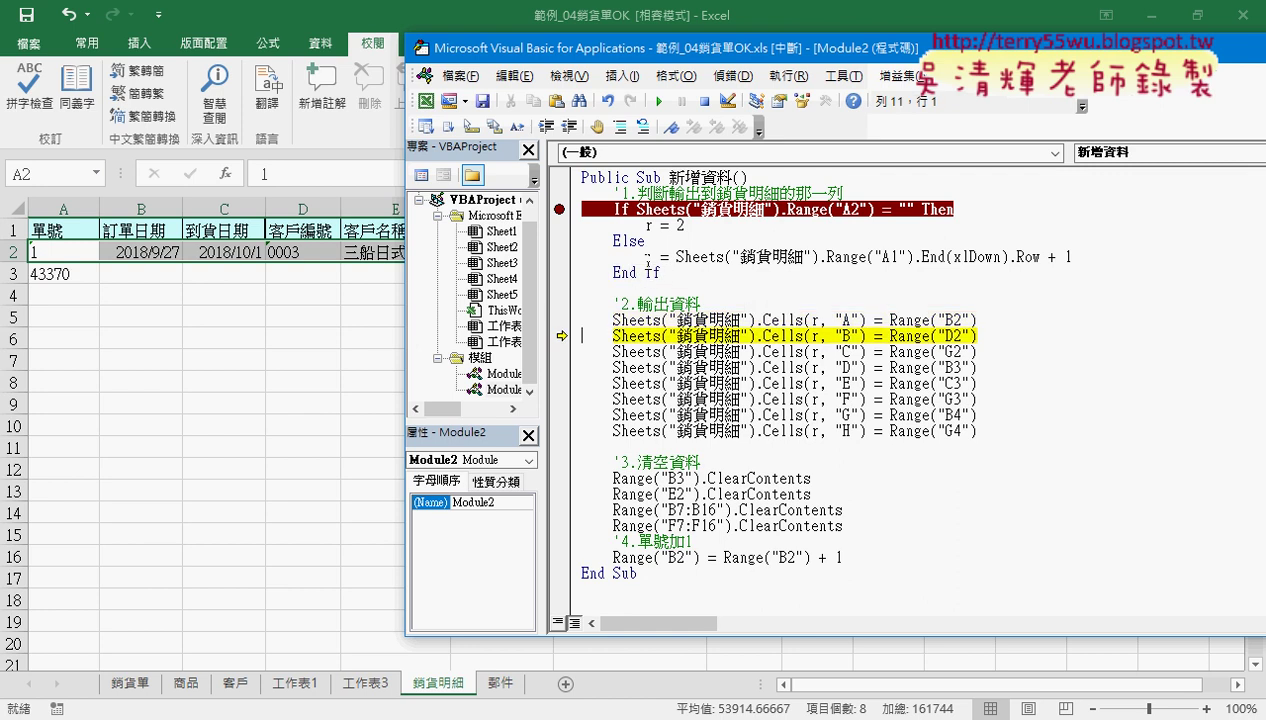
{"action": "key", "text": "F8"}
{"action": "key", "text": "F8"}
{"action": "key", "text": "F8"}
{"action": "key", "text": "F8"}
{"action": "key", "text": "F8"}
{"action": "key", "text": "F8"}
{"action": "key", "text": "F8"}
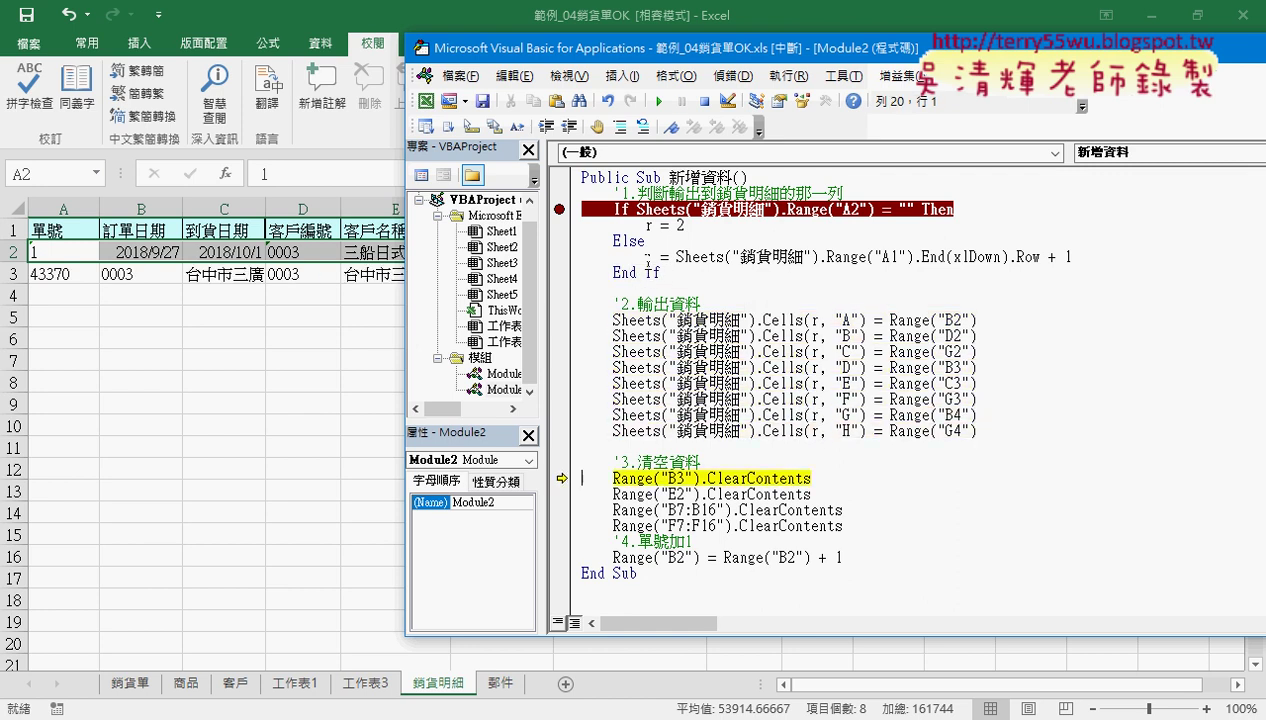
{"action": "left_click", "coordinate": [226, 599]}
{"action": "left_click", "coordinate": [130, 683]}
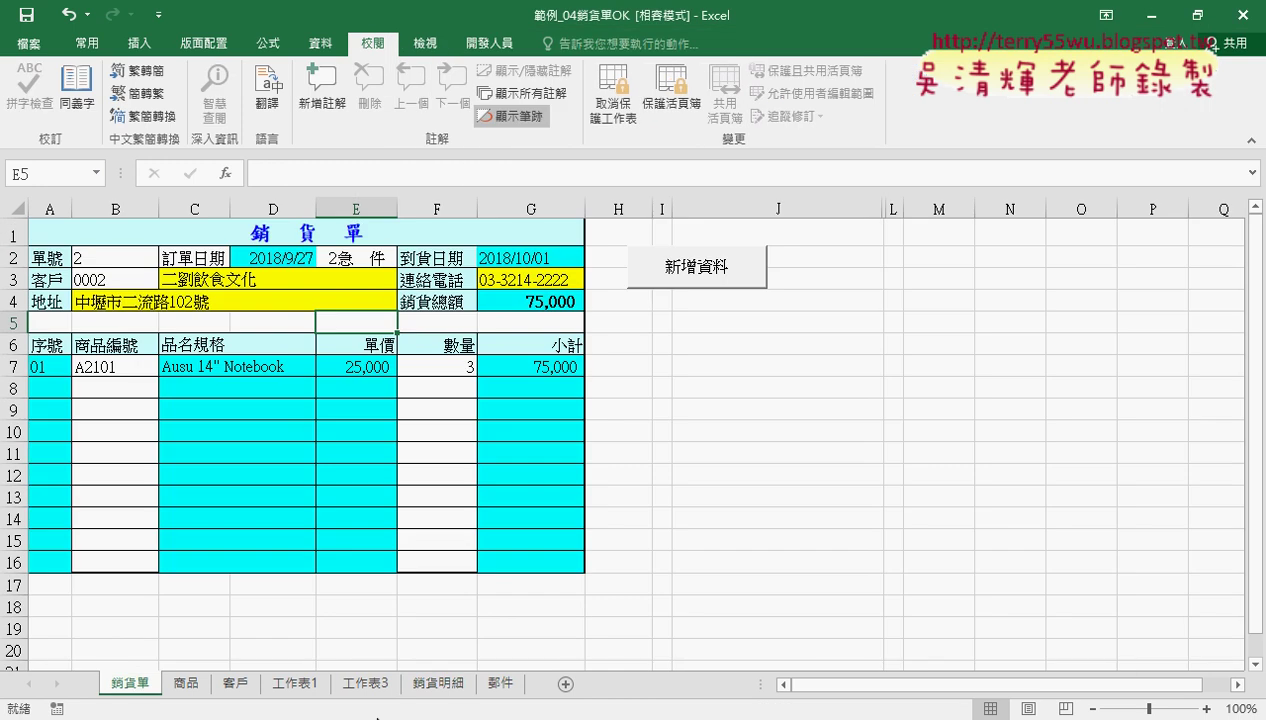
- In the VBA editor, step 新增資料 past the ClearContents lines to End Sub, advancing the order number to 3
{"action": "mouse_move", "coordinate": [381, 678]}
{"action": "left_click", "coordinate": [203, 670]}
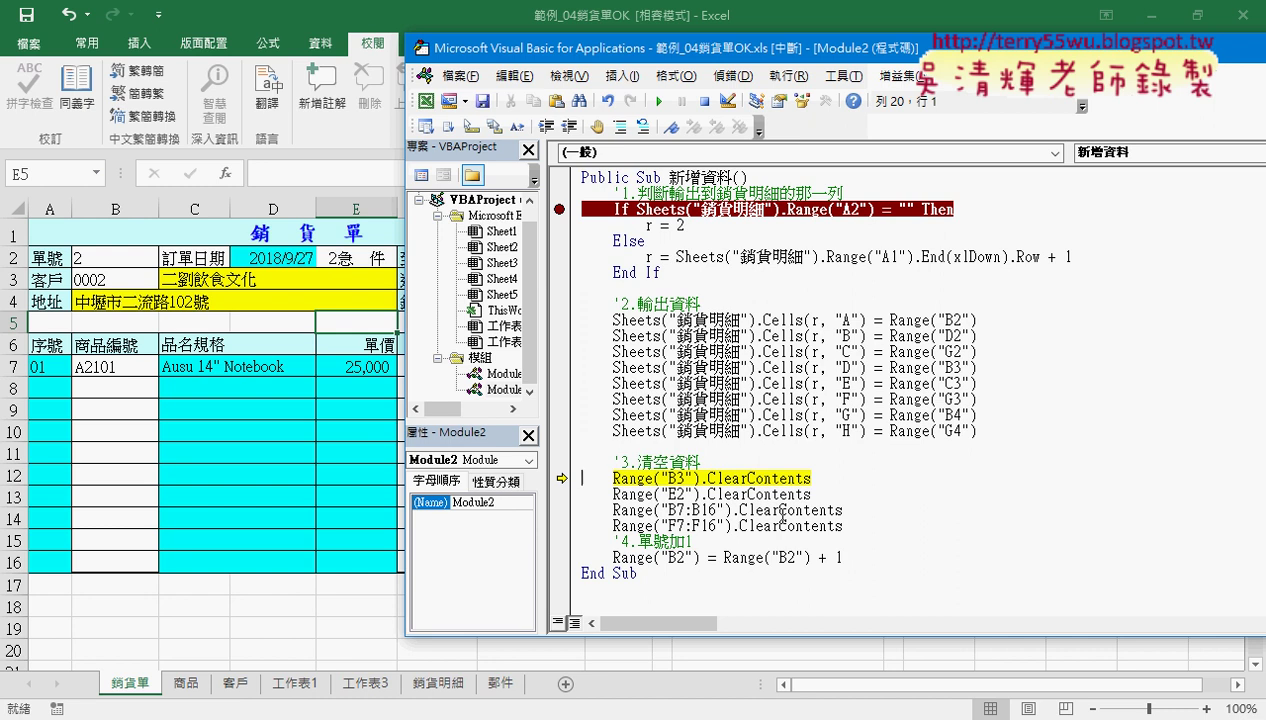
{"action": "key", "text": "F8"}
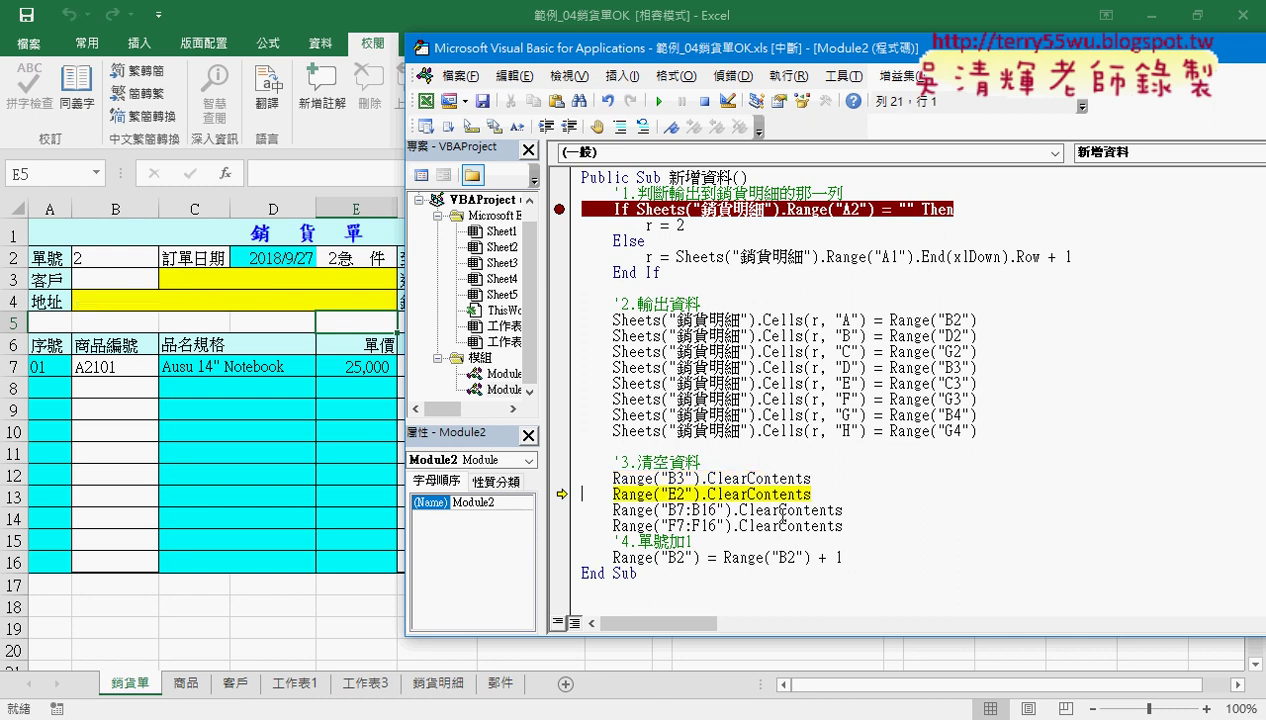
{"action": "key", "text": "F8"}
{"action": "key", "text": "F8"}
{"action": "key", "text": "F8"}
{"action": "key", "text": "F8"}
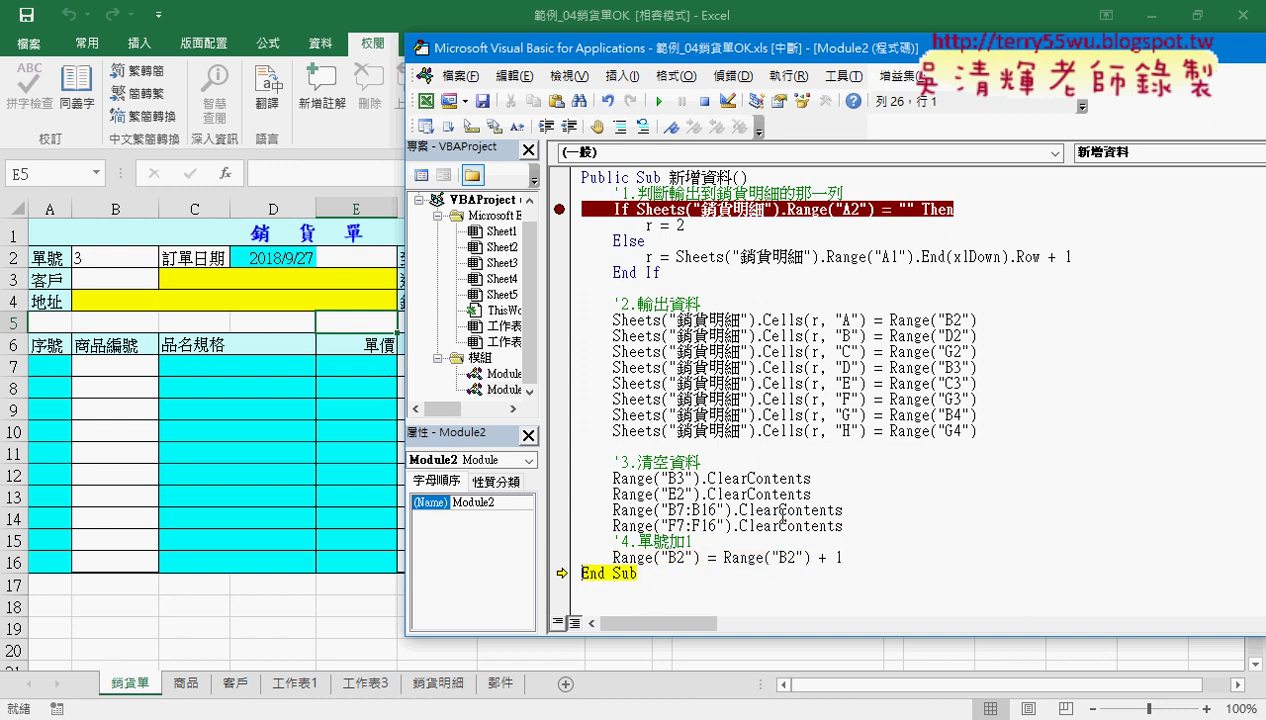
{"action": "key", "text": "F8"}
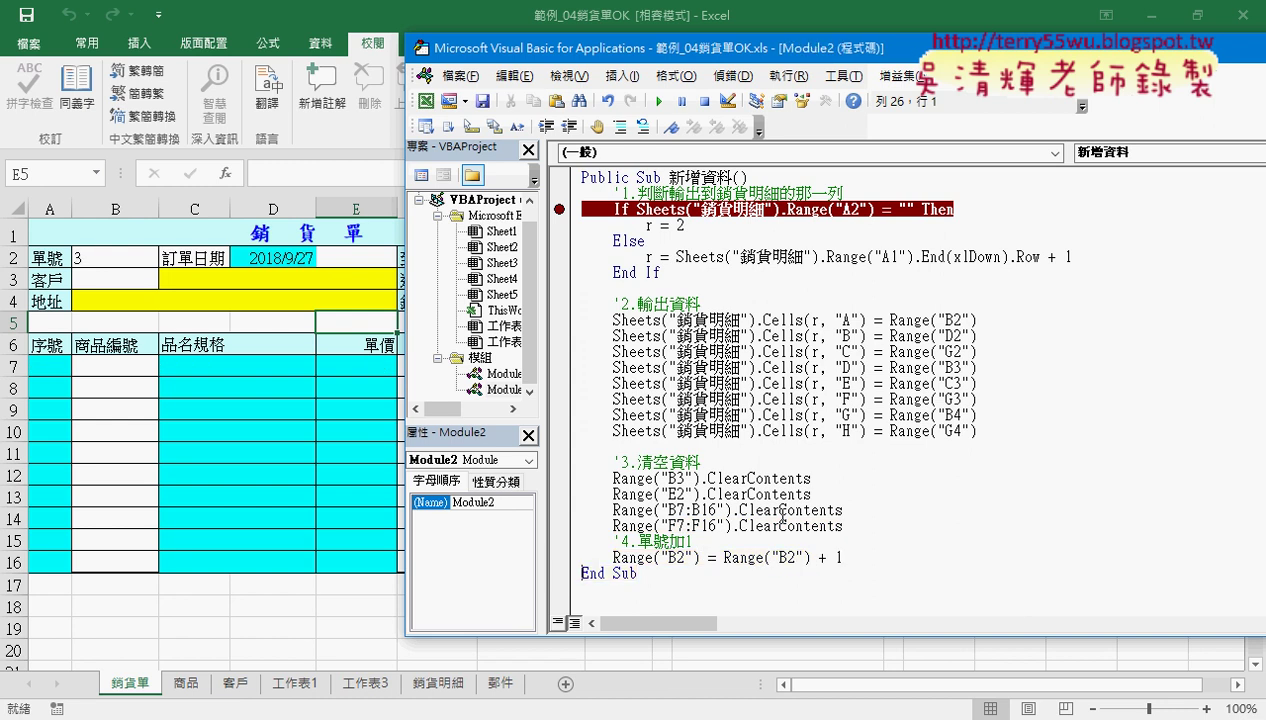
- Remove the breakpoint on the If line, select r = 2, and delete the old order number in B2
{"action": "left_click", "coordinate": [758, 283]}
{"action": "left_click", "coordinate": [560, 211]}
{"action": "left_click", "coordinate": [682, 226]}
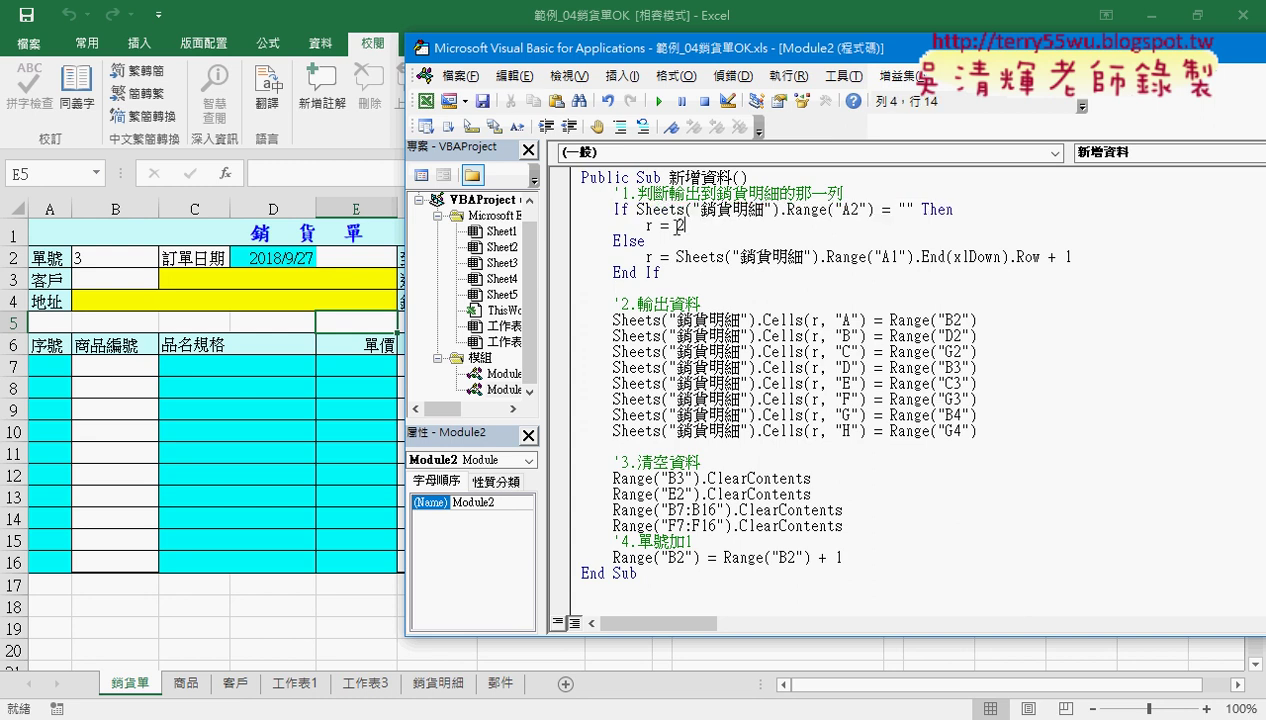
{"action": "left_click_drag", "start_coordinate": [680, 226], "coordinate": [646, 226]}
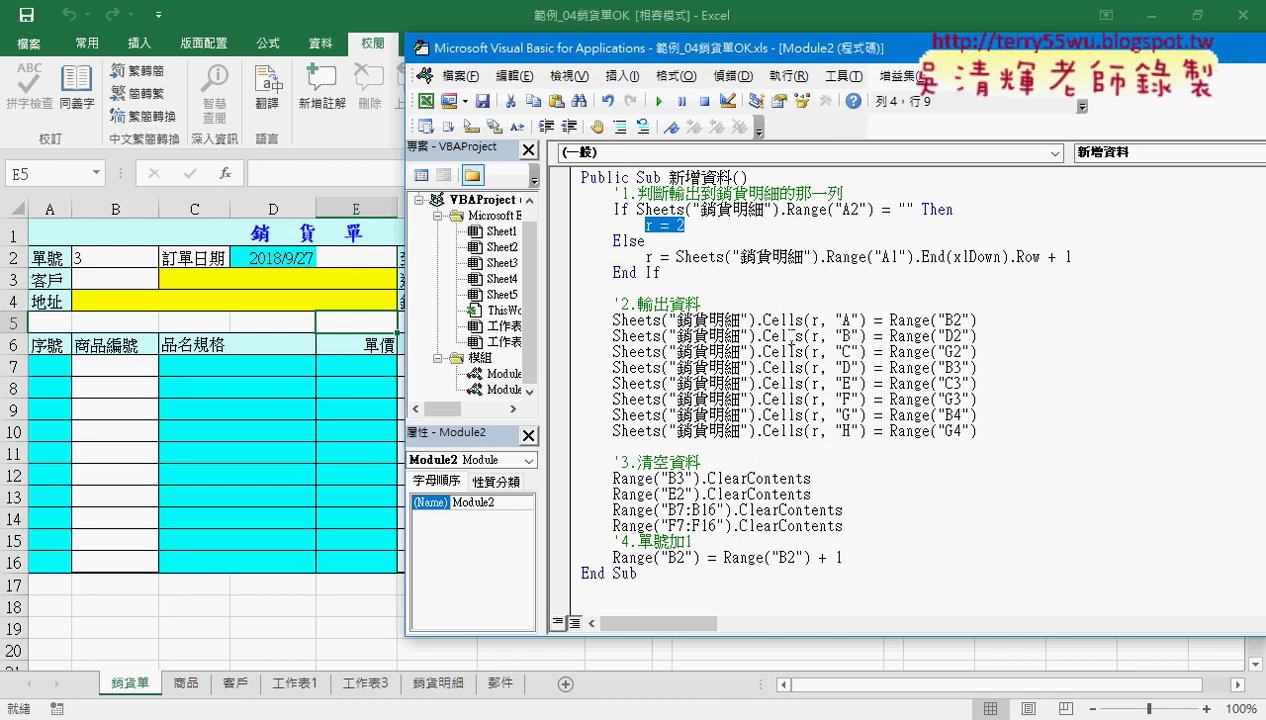
{"action": "left_click", "coordinate": [86, 259]}
{"action": "key", "text": "BackSpace"}
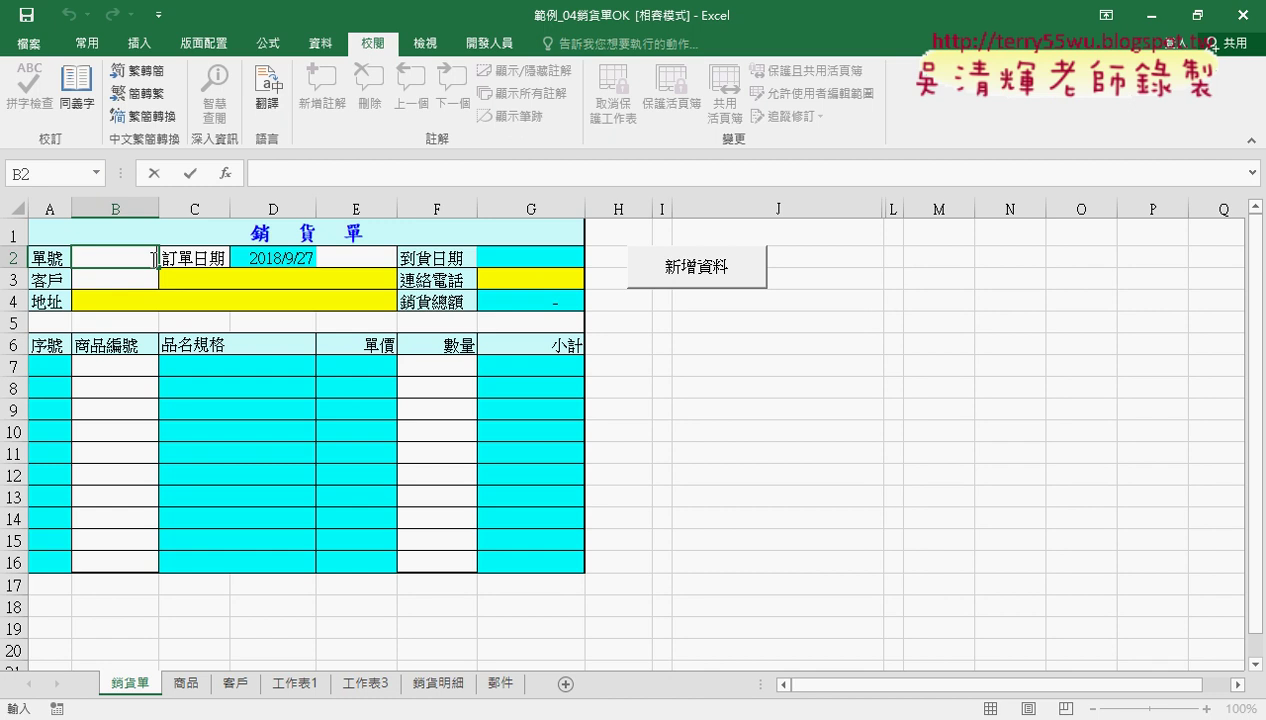
- Enter S0003 as the order number in B2, briefly circling it in ink for emphasis
{"action": "type", "text": "S"}
{"action": "type", "text": "000"}
{"action": "type", "text": "3"}
{"action": "left_click", "coordinate": [203, 388]}
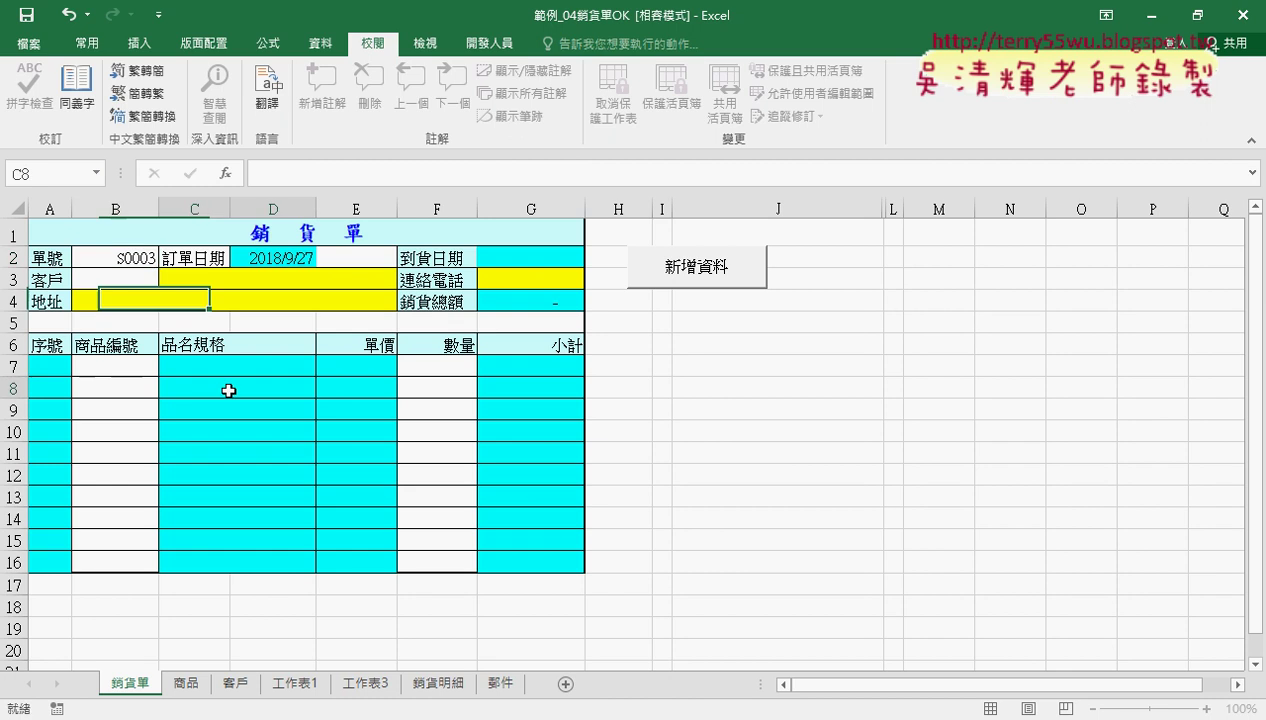
{"action": "left_click", "coordinate": [120, 258]}
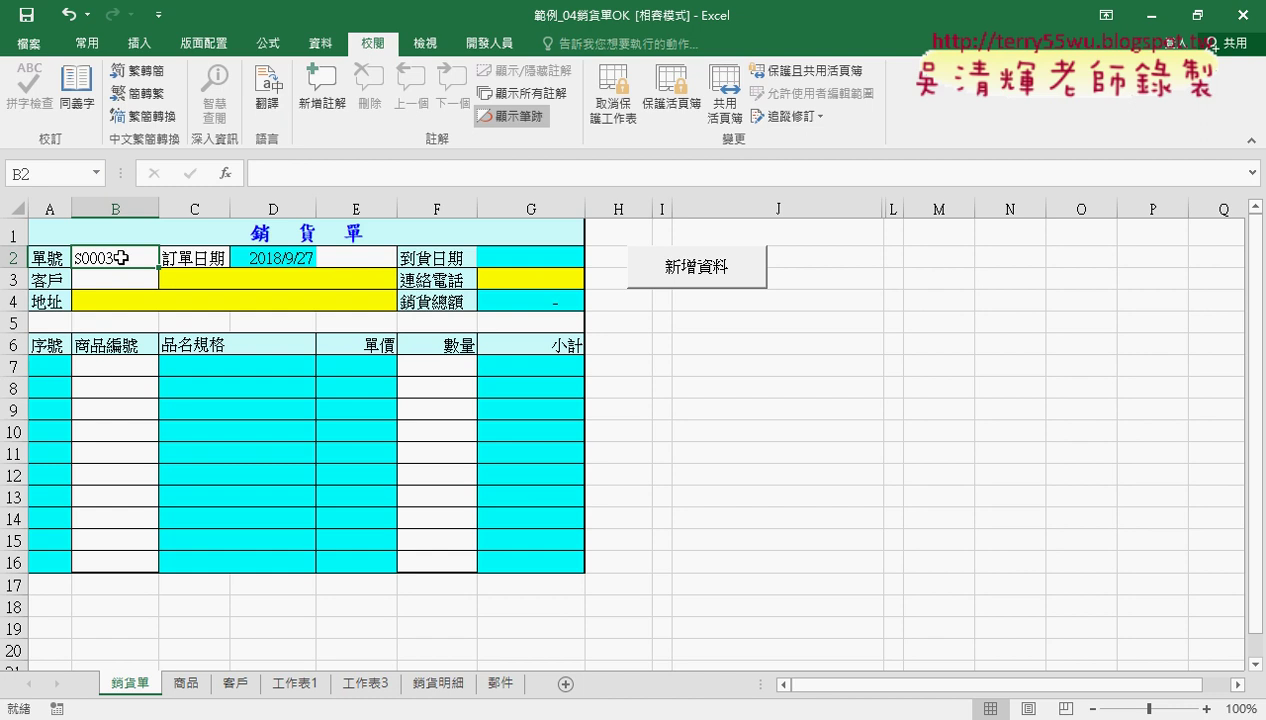
{"action": "left_click_drag", "start_coordinate": [128, 267], "coordinate": [113, 243]}
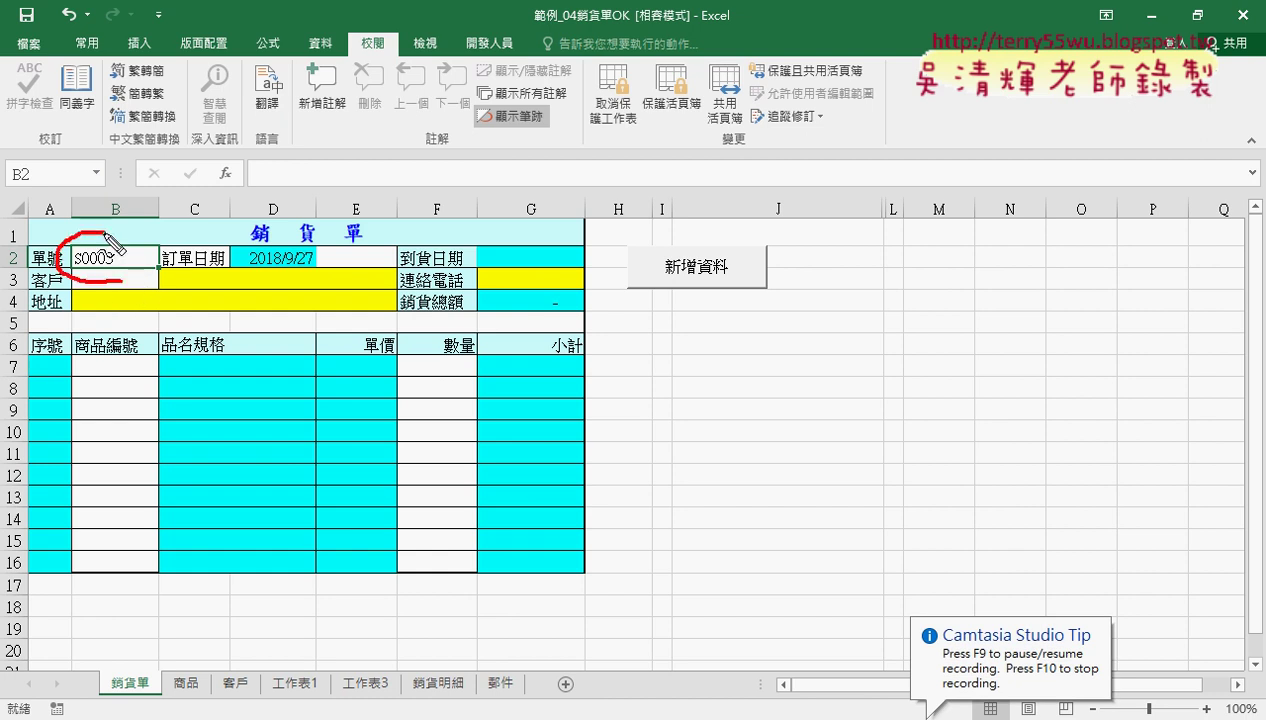
{"action": "key", "text": "Escape"}
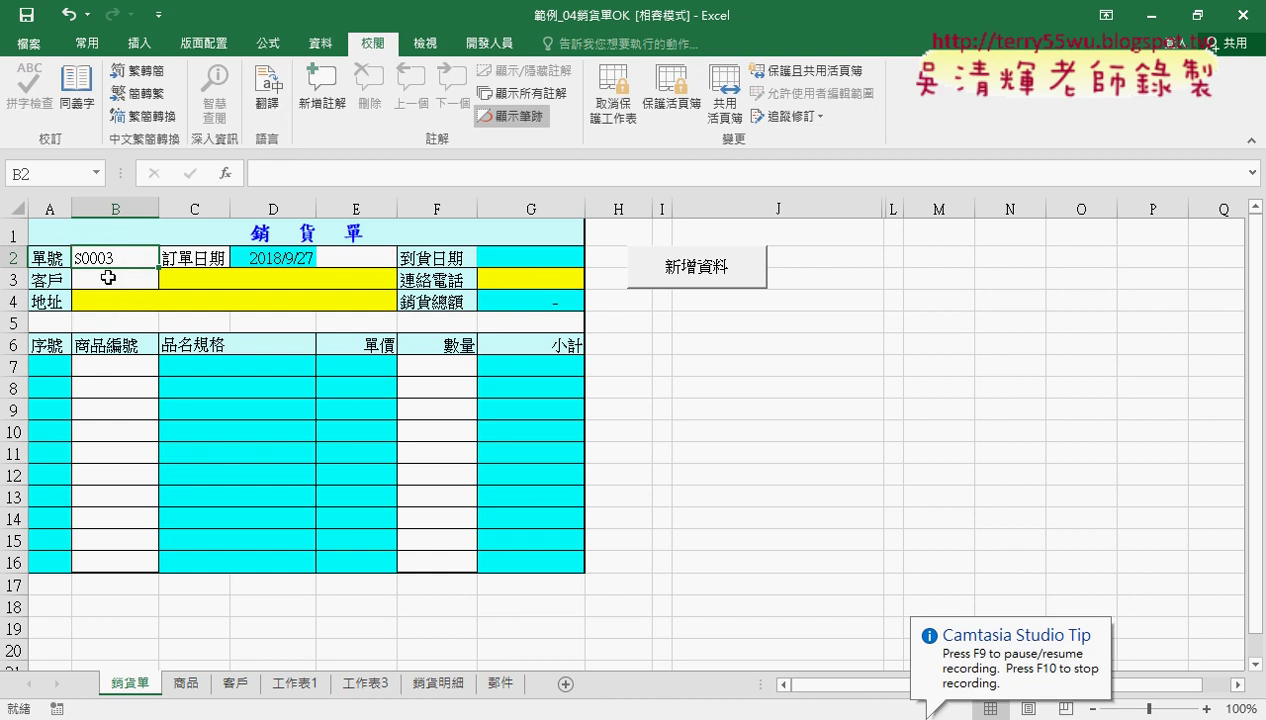
- Set the shipping priority in E2 to 2急 件 and the customer in B3 to 0003
{"action": "left_click", "coordinate": [362, 257]}
{"action": "left_click", "coordinate": [405, 258]}
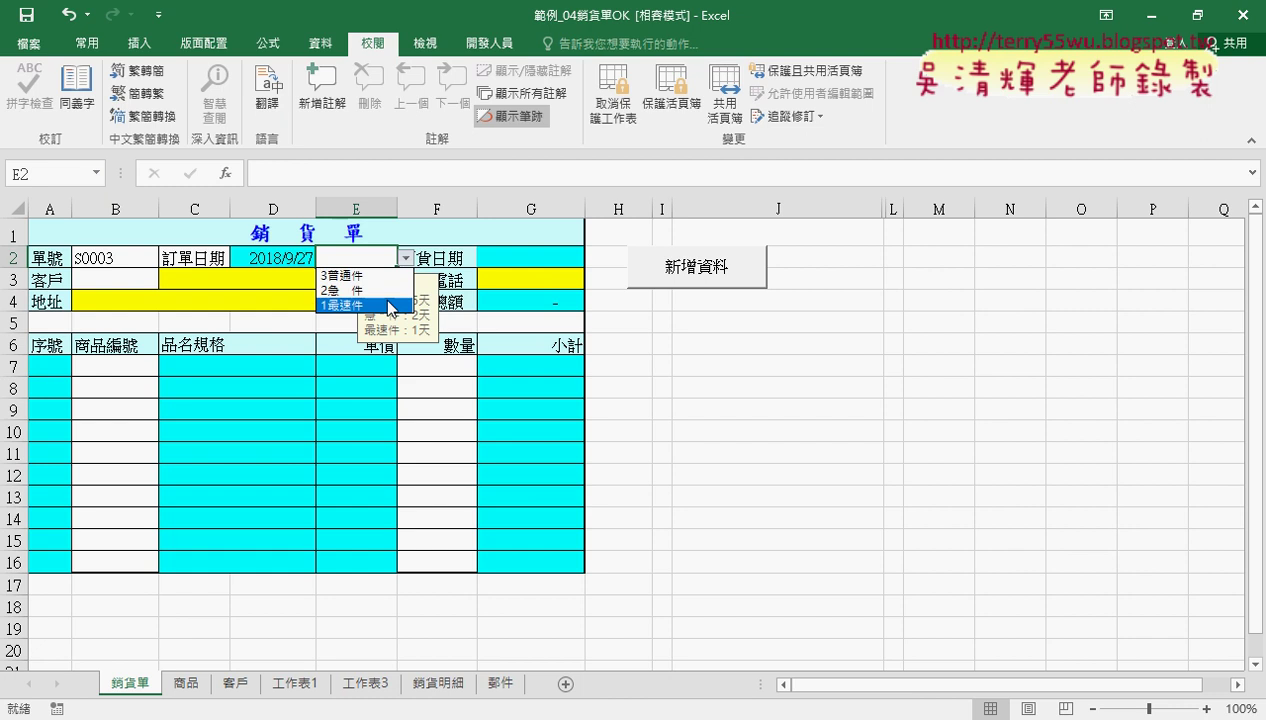
{"action": "left_click", "coordinate": [345, 290]}
{"action": "left_click", "coordinate": [150, 280]}
{"action": "left_click", "coordinate": [167, 280]}
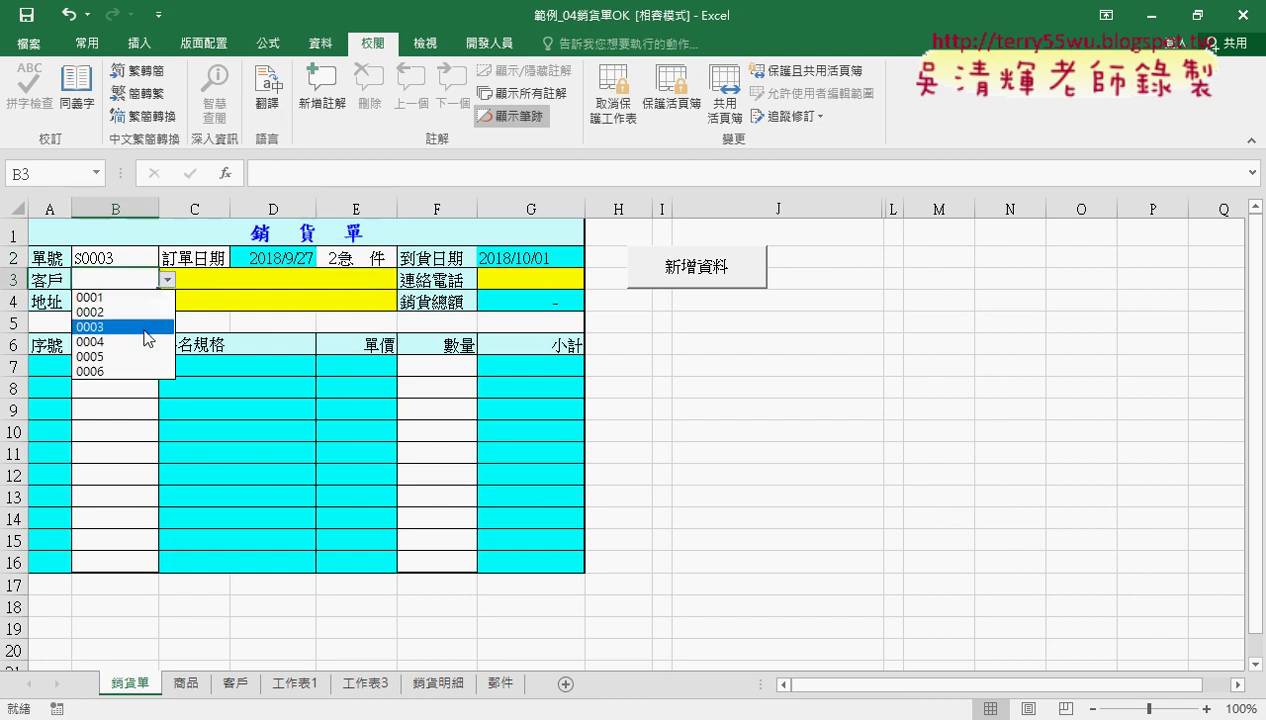
{"action": "left_click", "coordinate": [146, 328]}
- Choose product A2101 with quantity 5, then submit the order with the 新增資料 button
{"action": "left_click", "coordinate": [140, 366]}
{"action": "left_click", "coordinate": [167, 367]}
{"action": "left_click", "coordinate": [128, 413]}
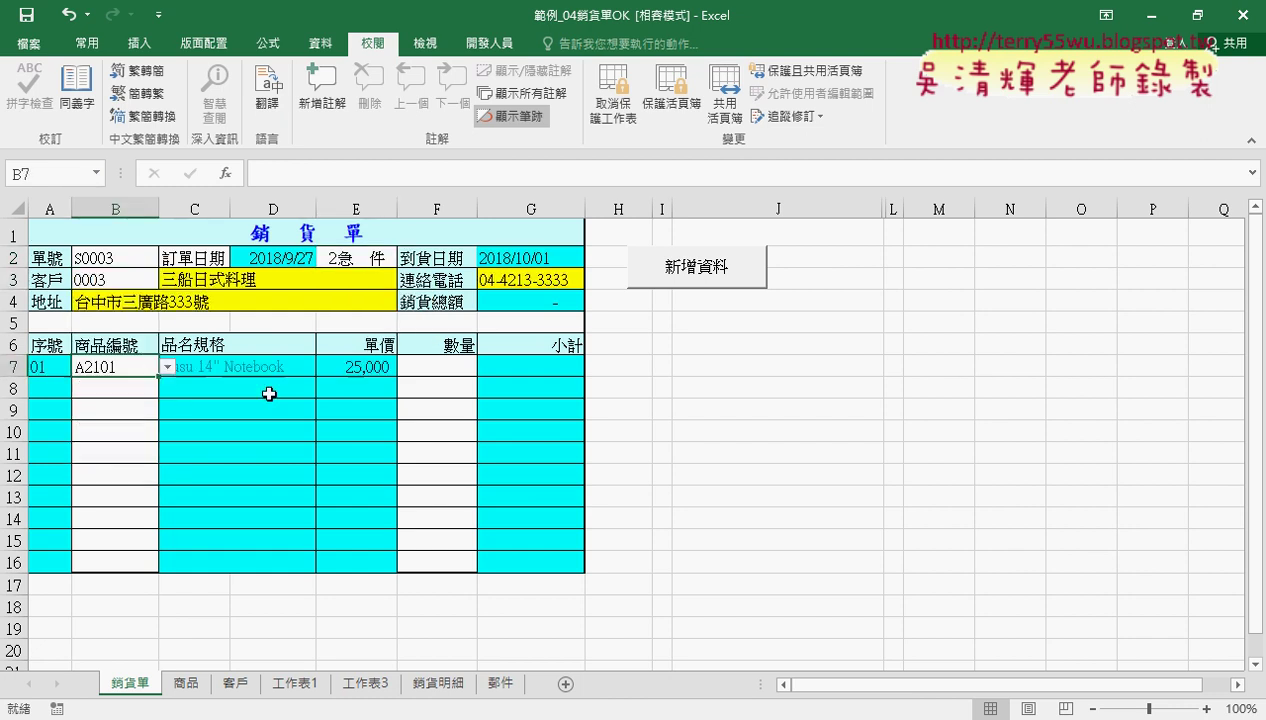
{"action": "left_click", "coordinate": [437, 366]}
{"action": "left_click", "coordinate": [485, 367]}
{"action": "left_click", "coordinate": [449, 431]}
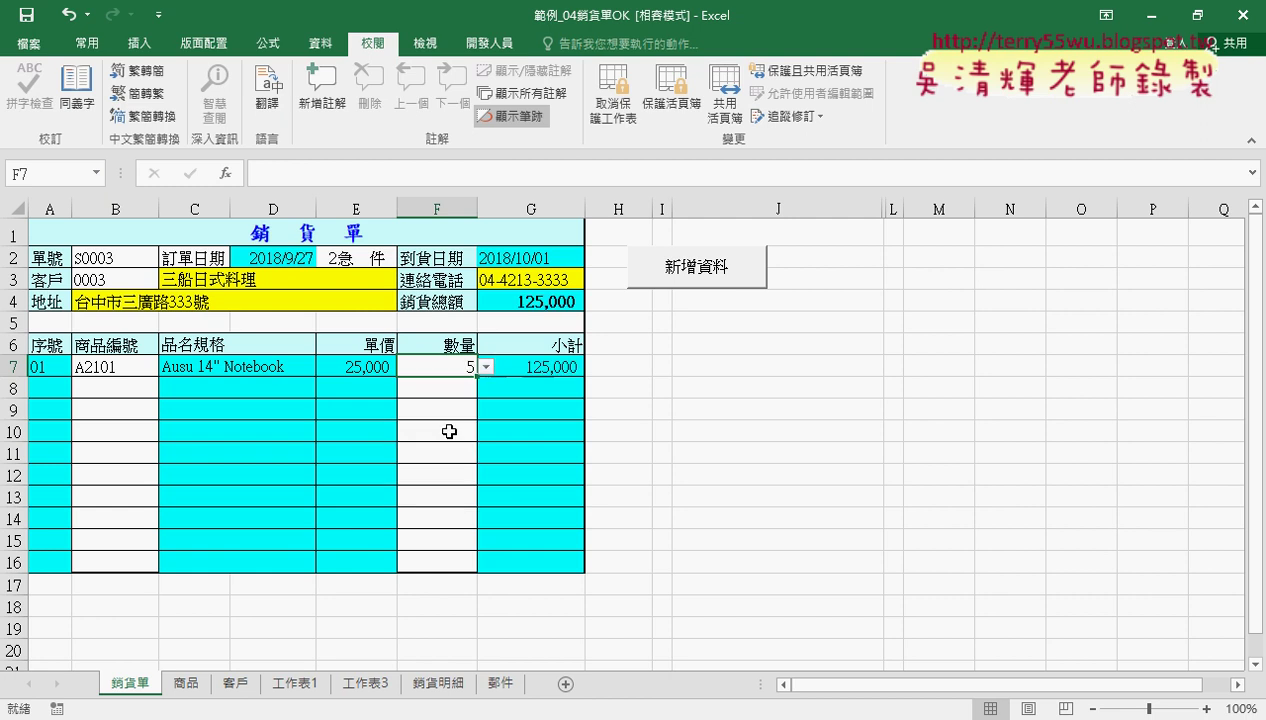
{"action": "left_click", "coordinate": [704, 276]}
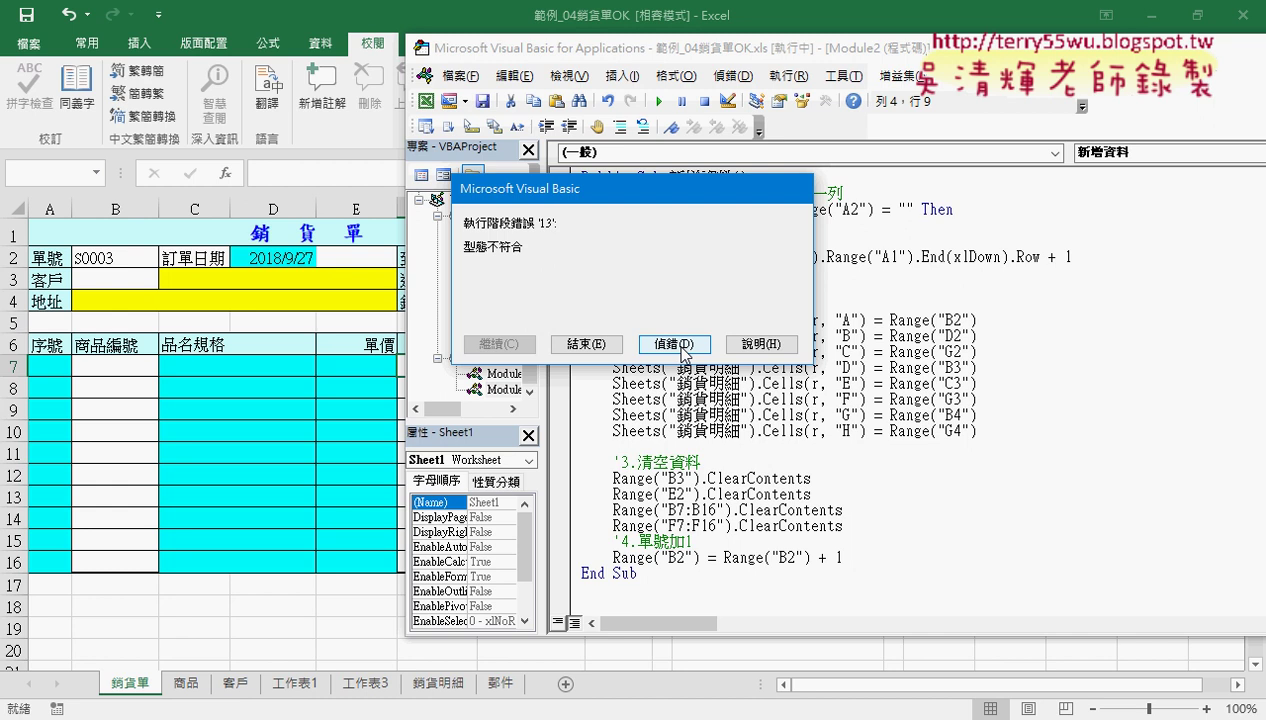
- Debug the type-mismatch error twice, inspecting Range("B2") holding S0003 at the increment line
{"action": "left_click", "coordinate": [673, 344]}
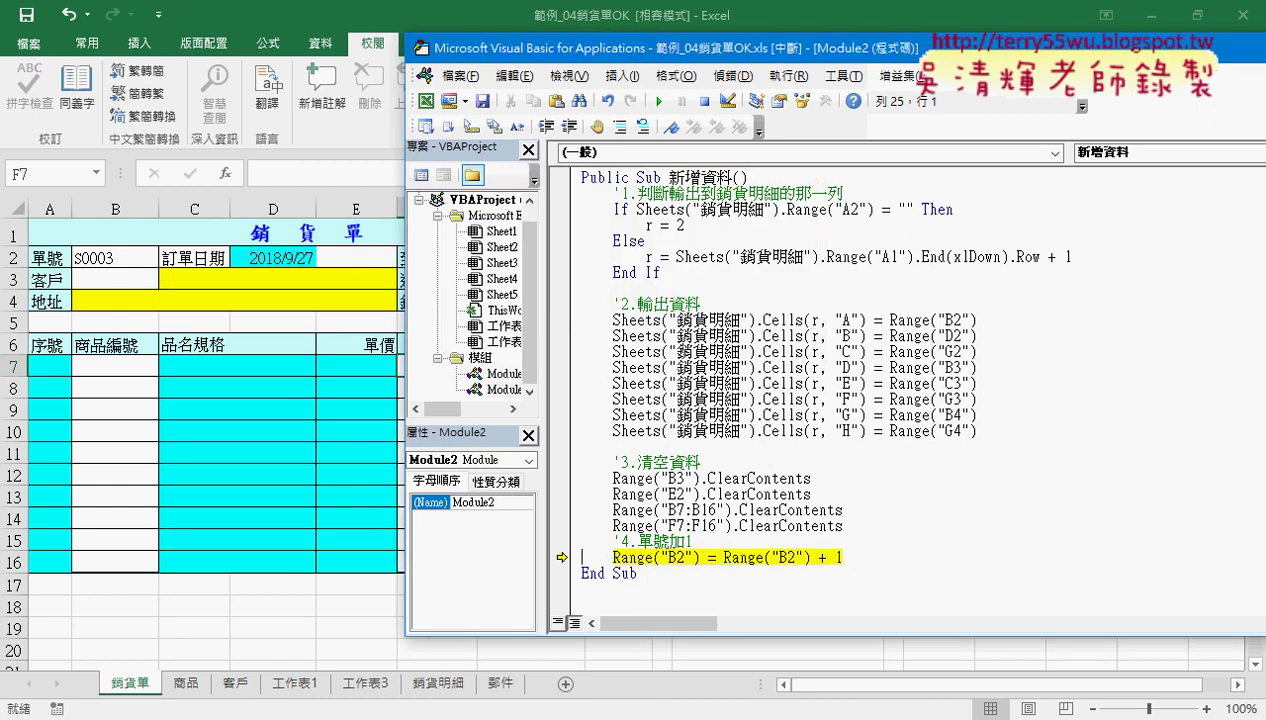
{"action": "mouse_move", "coordinate": [743, 558]}
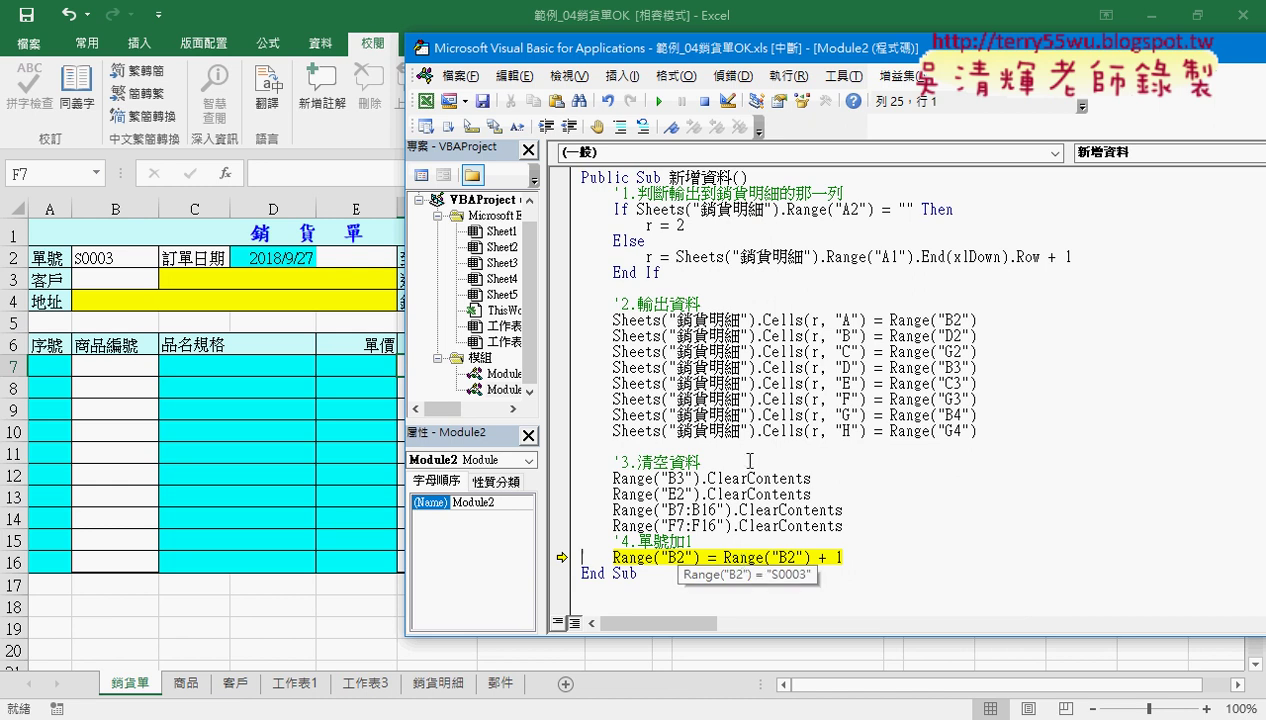
{"action": "left_click", "coordinate": [659, 101]}
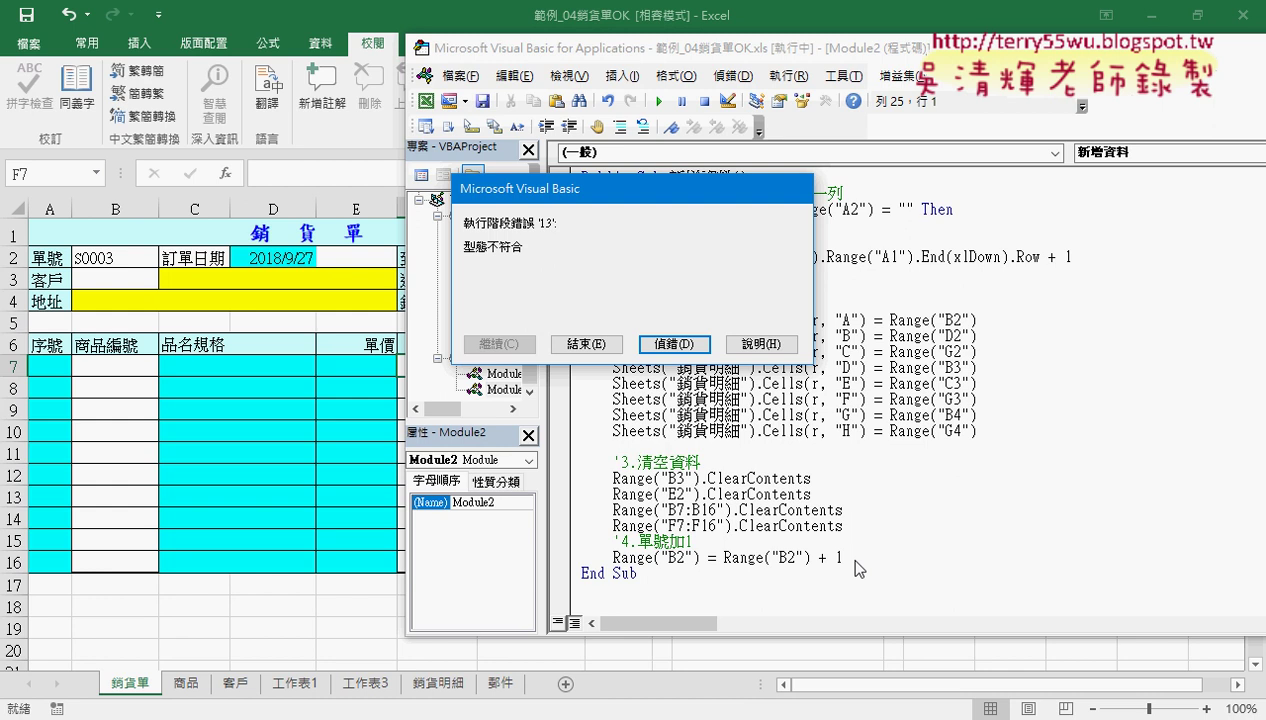
{"action": "left_click", "coordinate": [676, 344]}
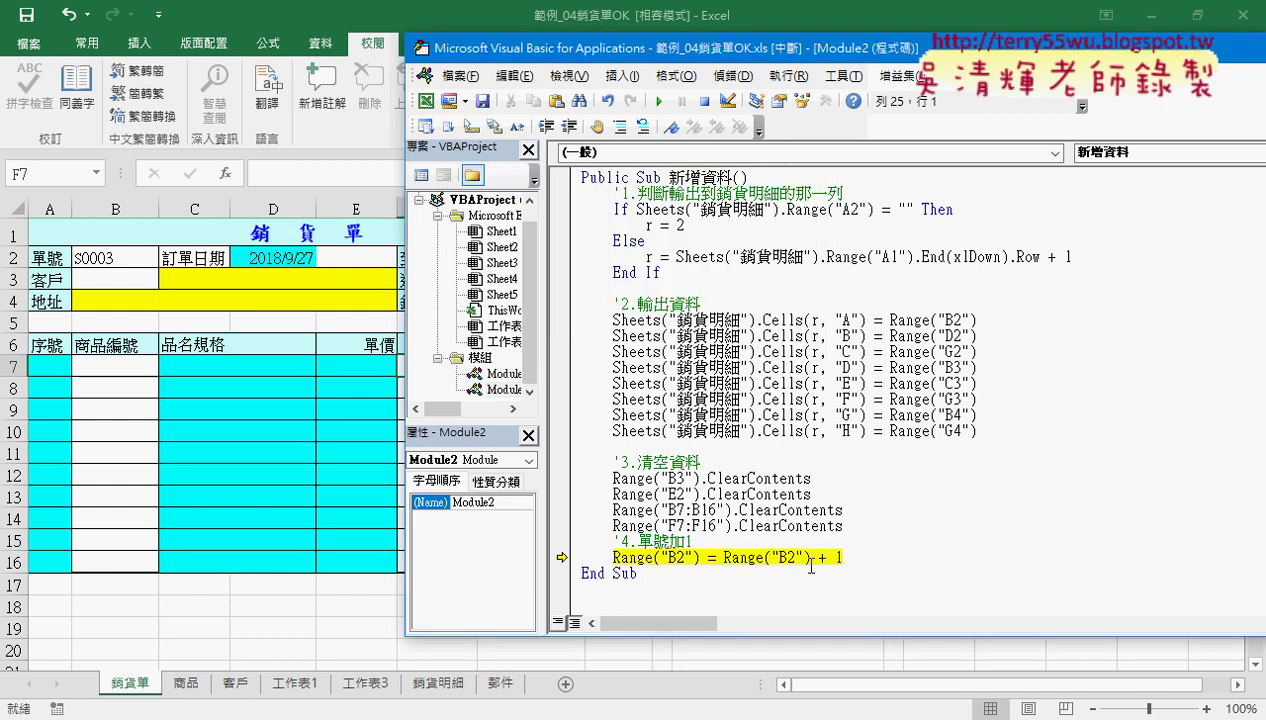
{"action": "mouse_move", "coordinate": [764, 560]}
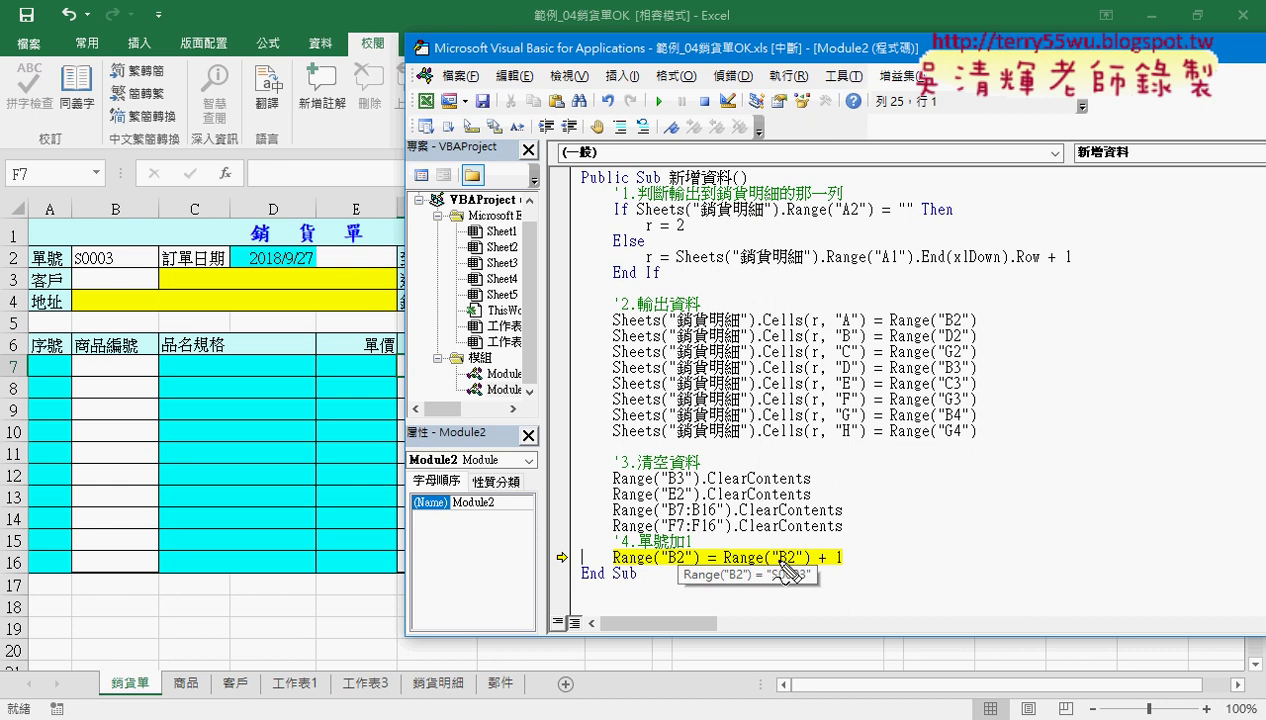
{"action": "mouse_move", "coordinate": [773, 563]}
{"action": "left_mouse_down"}
{"action": "mouse_move", "coordinate": [773, 605]}
{"action": "mouse_move", "coordinate": [720, 576]}
{"action": "mouse_move", "coordinate": [848, 577]}
{"action": "left_mouse_up"}
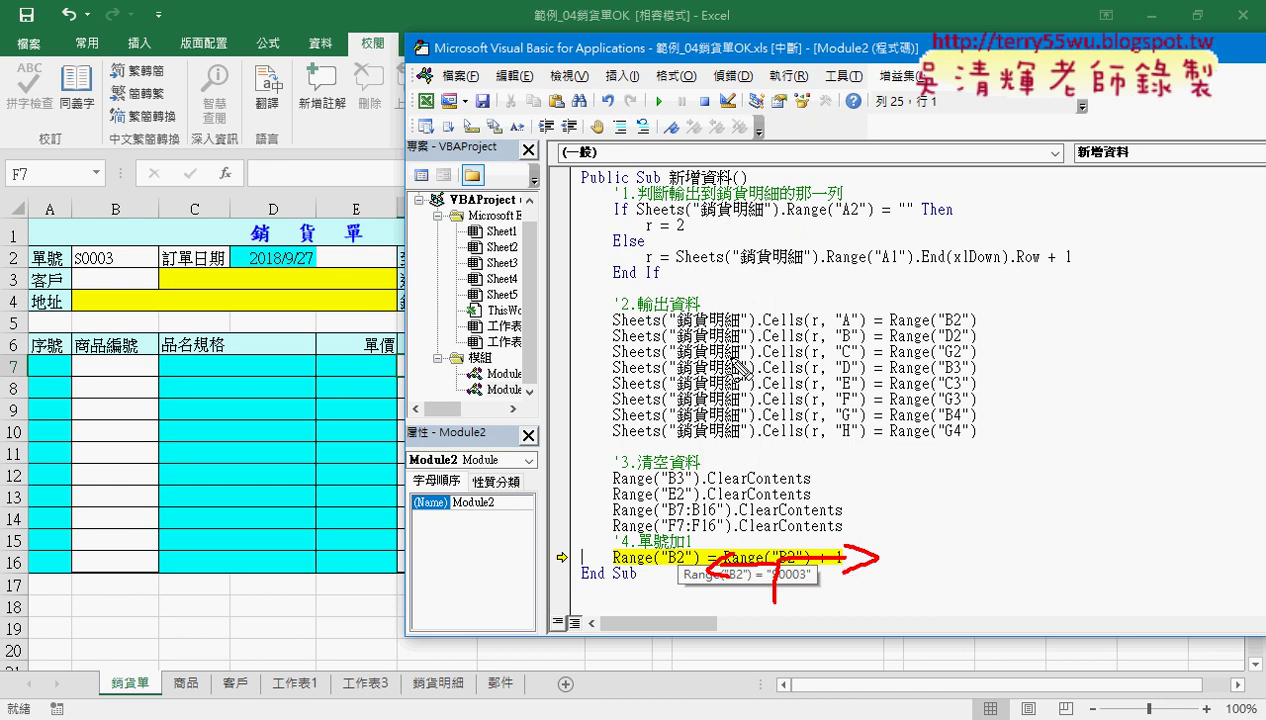
{"action": "mouse_move", "coordinate": [680, 289]}
{"action": "left_mouse_down"}
{"action": "mouse_move", "coordinate": [1038, 182]}
{"action": "mouse_move", "coordinate": [660, 284]}
{"action": "left_mouse_up"}
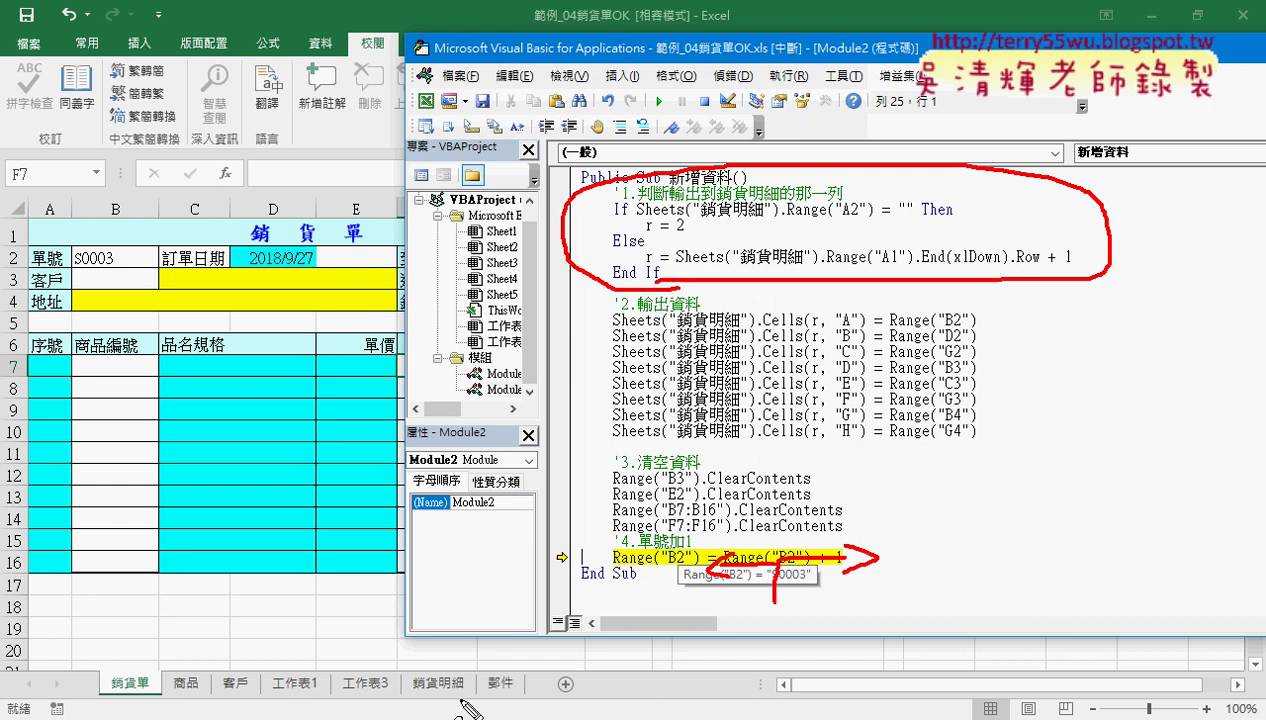
{"action": "left_click_drag", "start_coordinate": [476, 700], "coordinate": [462, 676]}
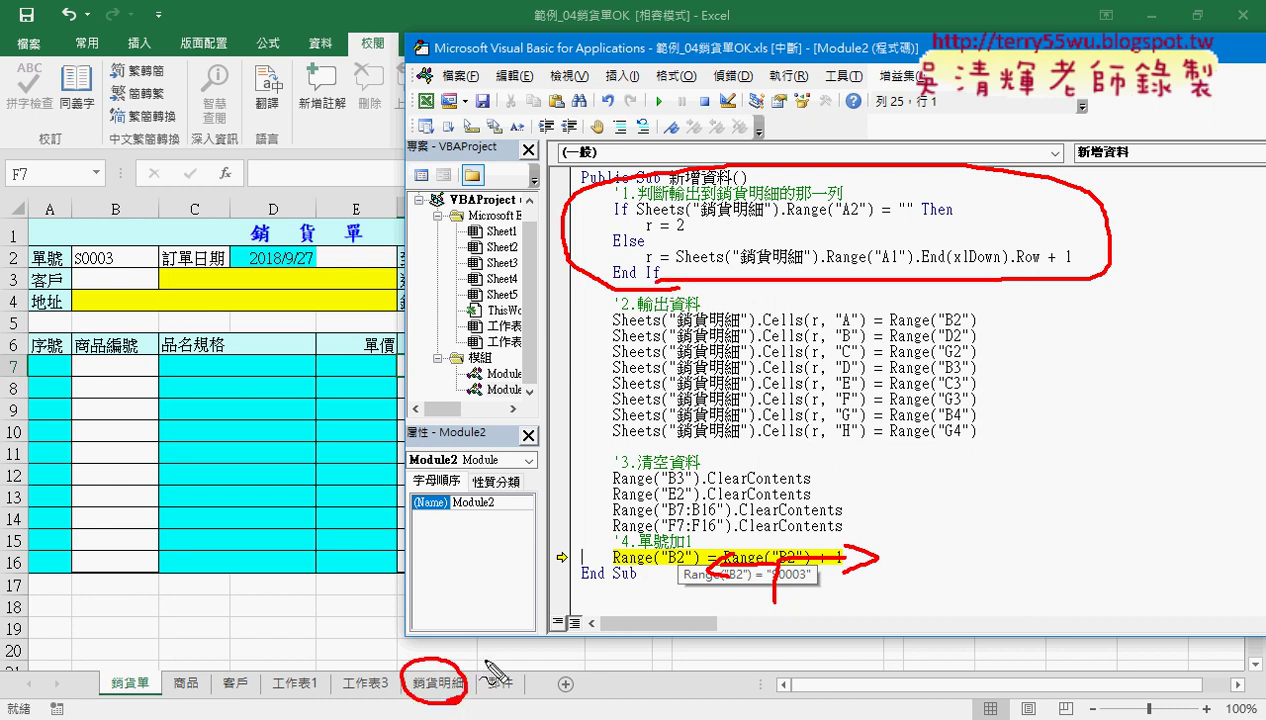